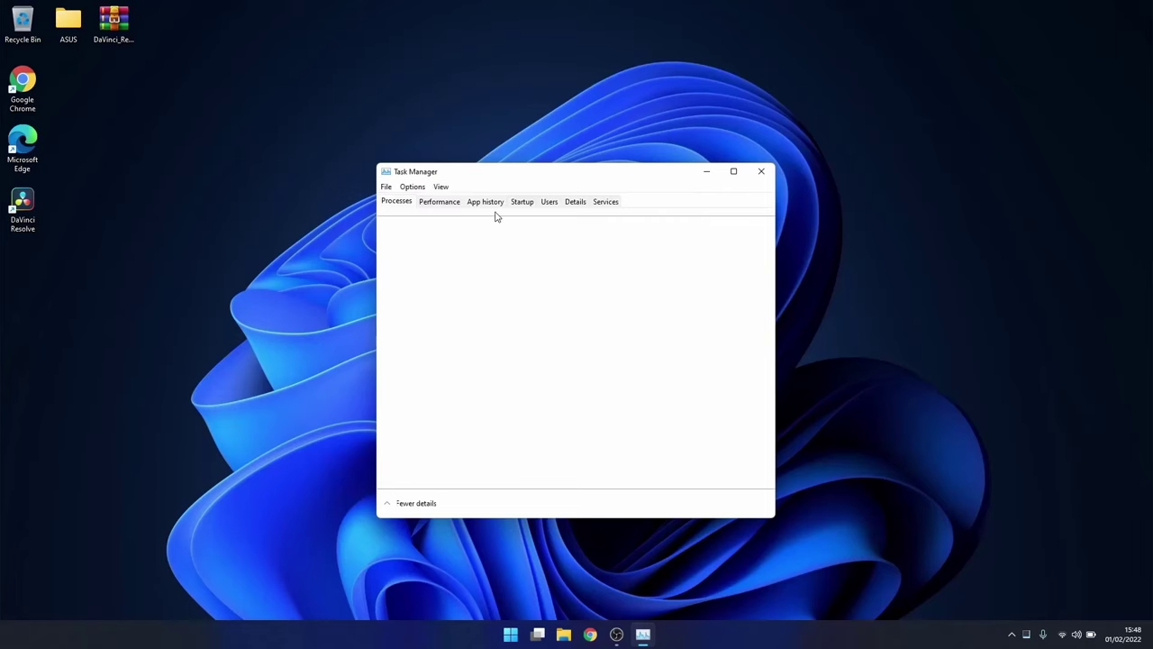
Look through the startup apps and the running background processes in Task Manager.
{"action": "left_click_drag", "start_coordinate": [568, 174], "coordinate": [517, 163]}
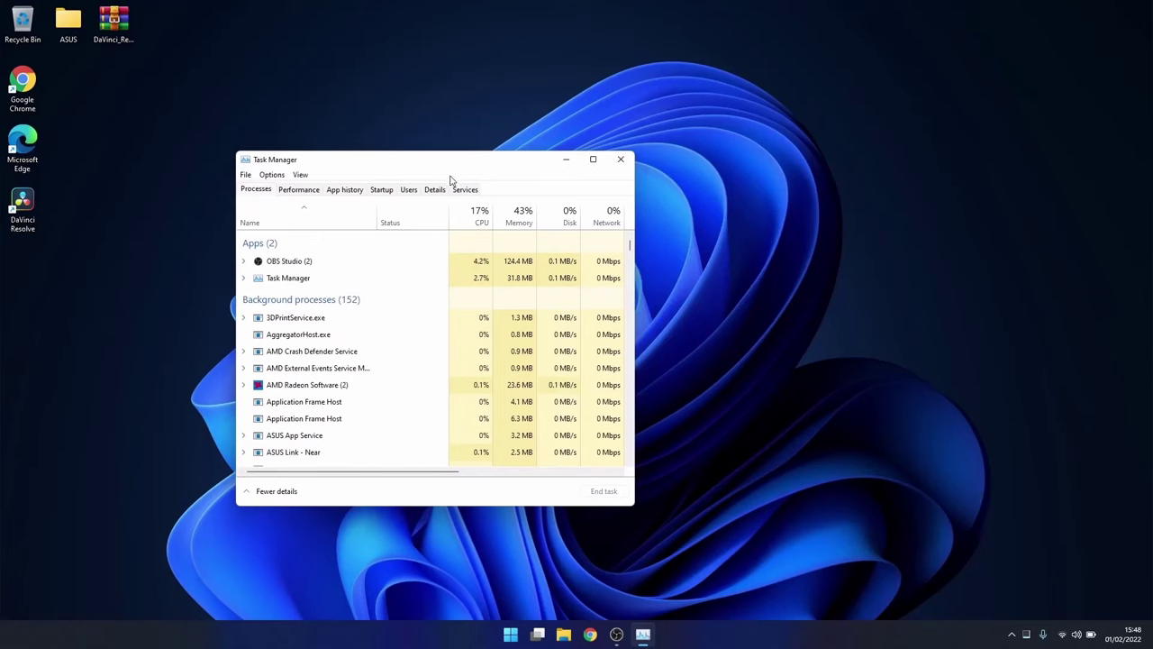
{"action": "left_click", "coordinate": [388, 190]}
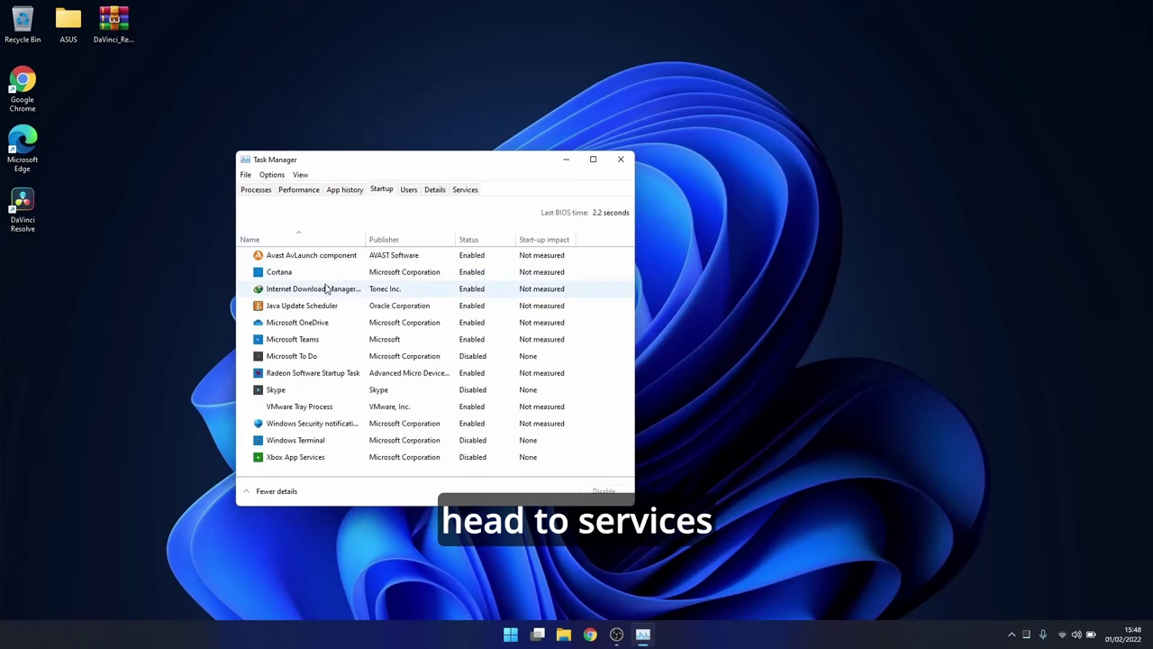
{"action": "left_click", "coordinate": [263, 191]}
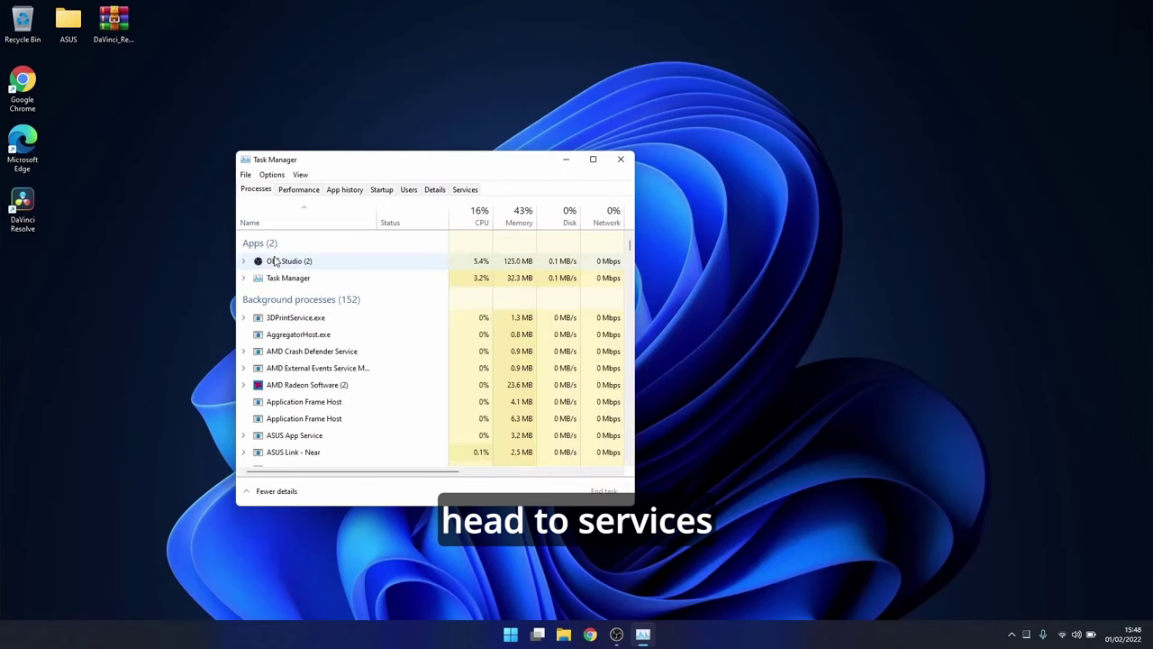
{"action": "scroll", "coordinate": [274, 270], "scroll_direction": "down", "scroll_amount": 5}
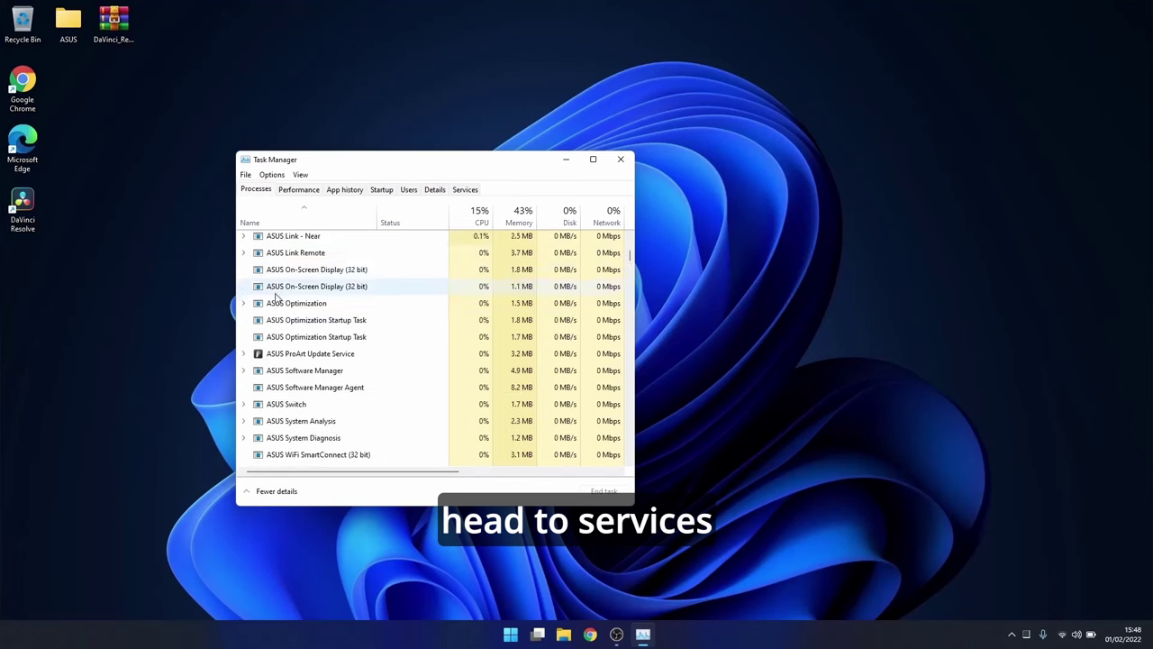
{"action": "scroll", "coordinate": [275, 298], "scroll_direction": "down", "scroll_amount": 5}
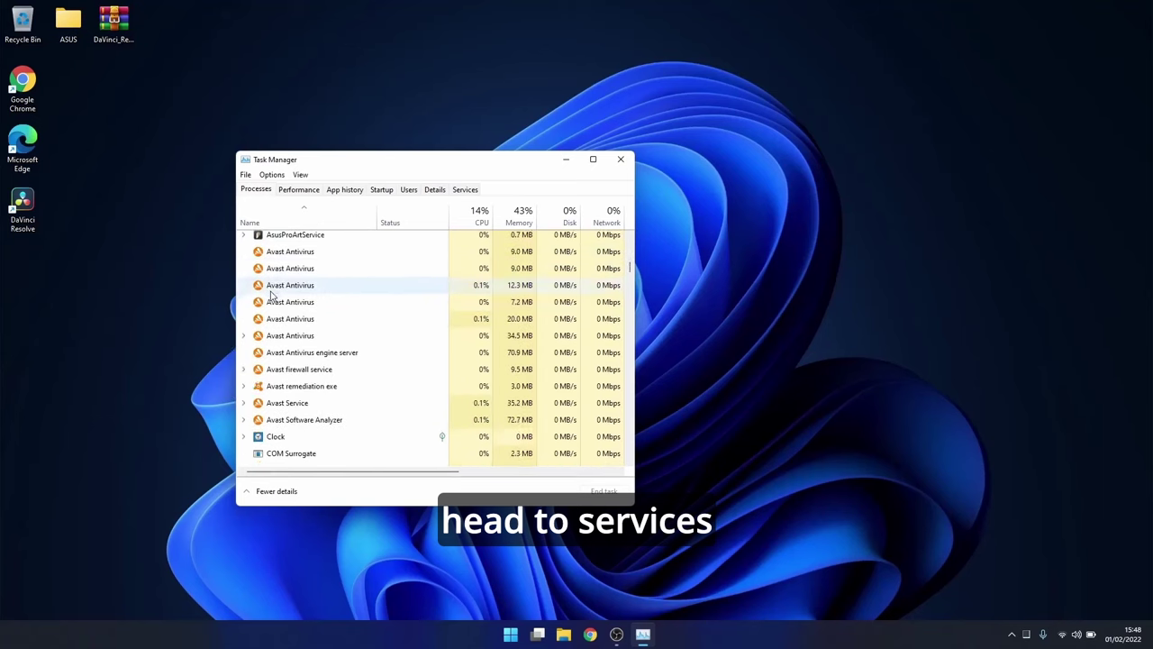
{"action": "scroll", "coordinate": [270, 296], "scroll_direction": "down", "scroll_amount": 4}
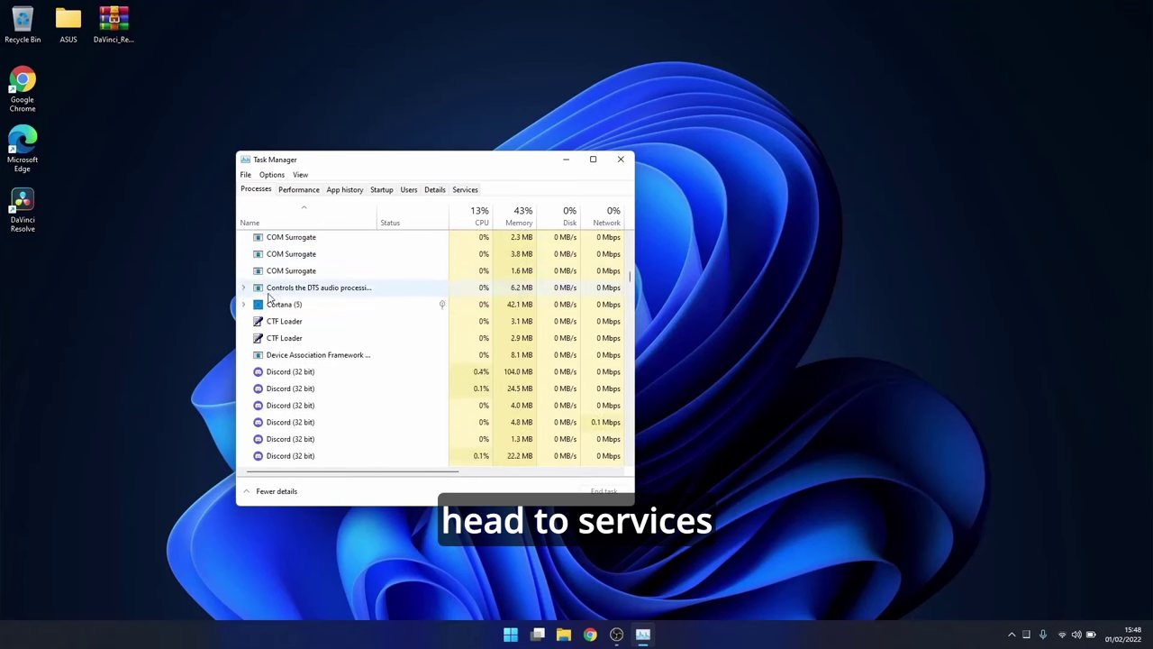
{"action": "scroll", "coordinate": [275, 311], "scroll_direction": "down", "scroll_amount": 7}
{"action": "scroll", "coordinate": [287, 326], "scroll_direction": "down", "scroll_amount": 2}
{"action": "scroll", "coordinate": [279, 361], "scroll_direction": "down", "scroll_amount": 3}
{"action": "scroll", "coordinate": [379, 342], "scroll_direction": "up", "scroll_amount": 2}
Find the WpcMonSvc (Parental Controls) service in Task Manager's service list and check whether it can be stopped.
{"action": "left_click", "coordinate": [464, 190]}
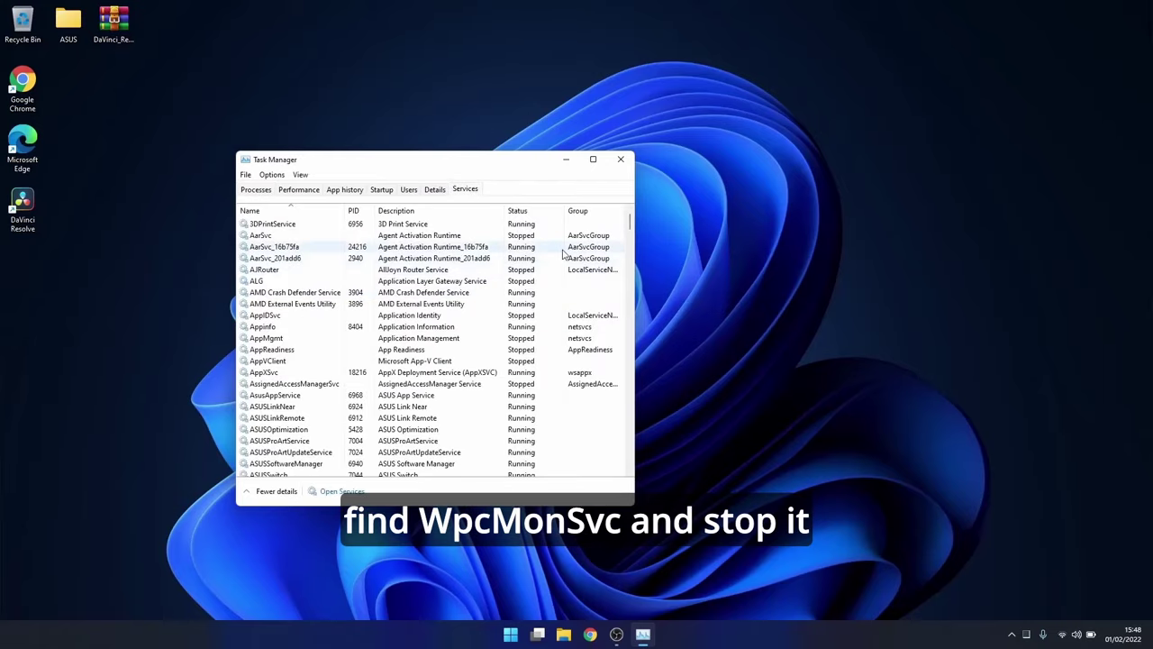
{"action": "left_click_drag", "start_coordinate": [629, 222], "coordinate": [594, 475]}
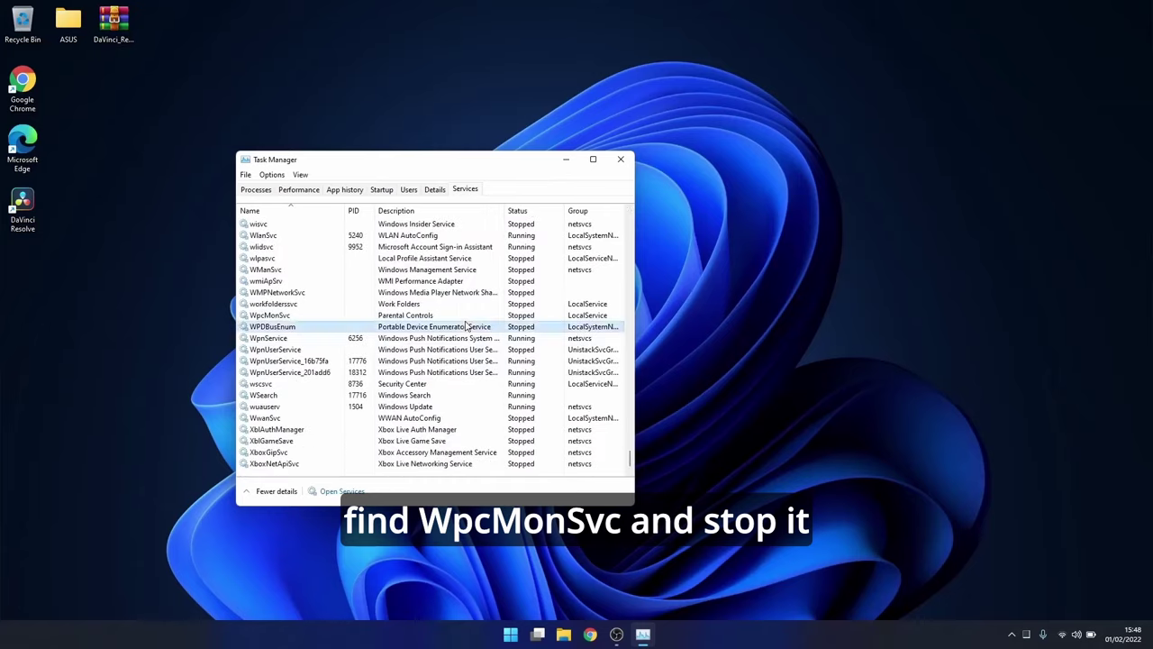
{"action": "left_click", "coordinate": [386, 317]}
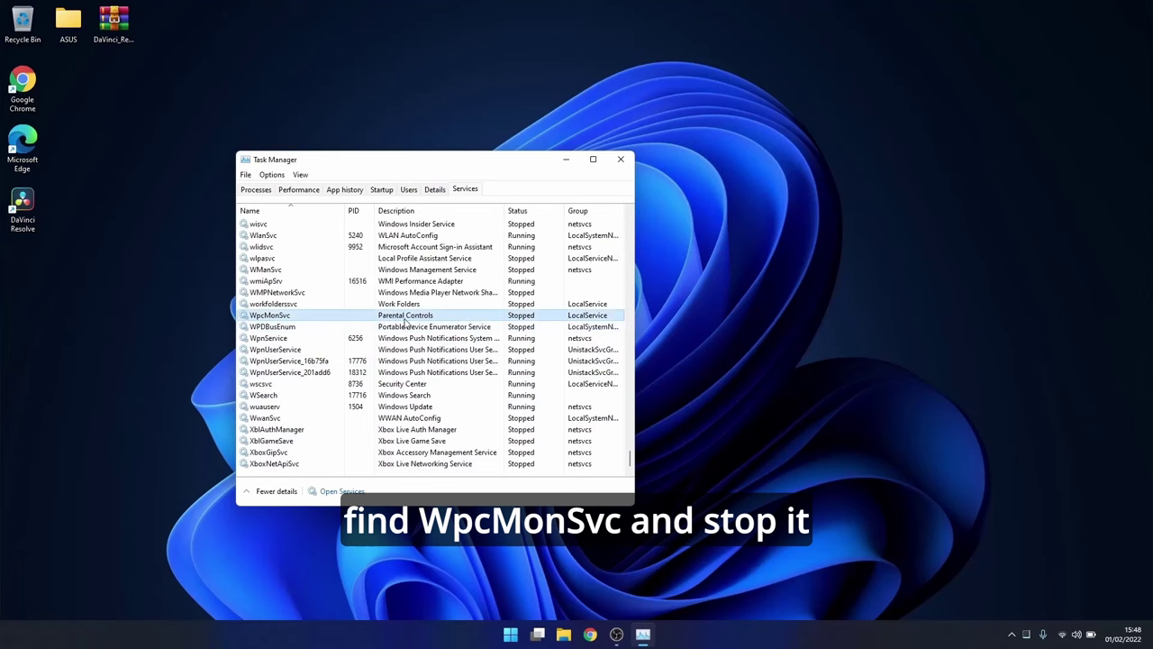
{"action": "right_click", "coordinate": [347, 320]}
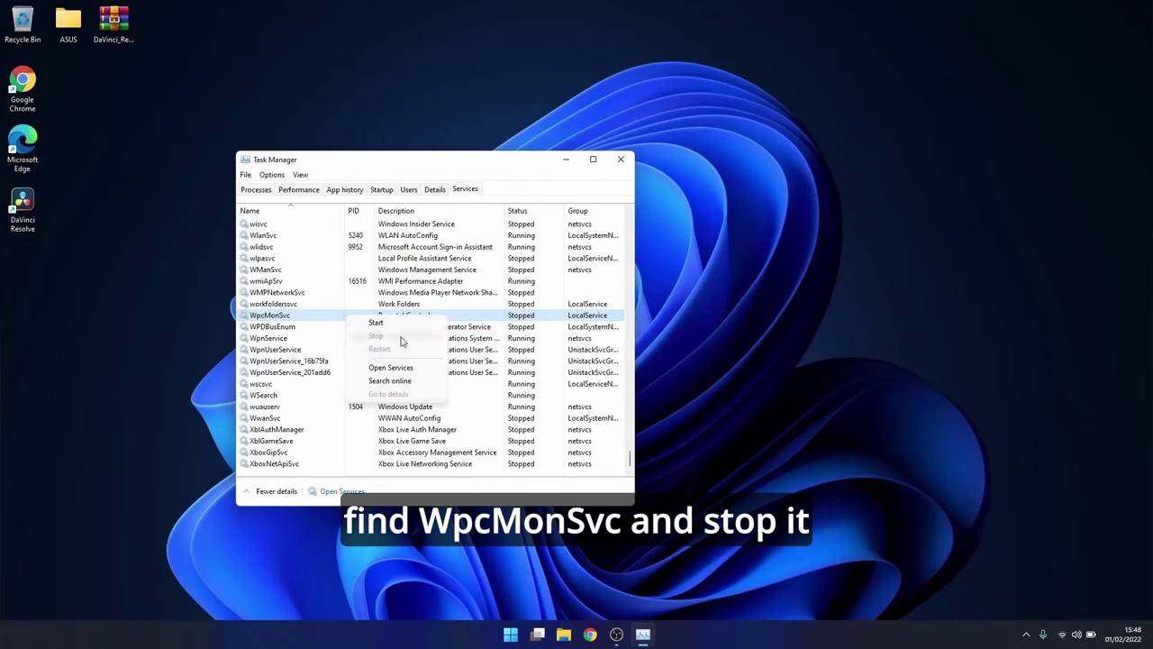
{"action": "left_click", "coordinate": [552, 322]}
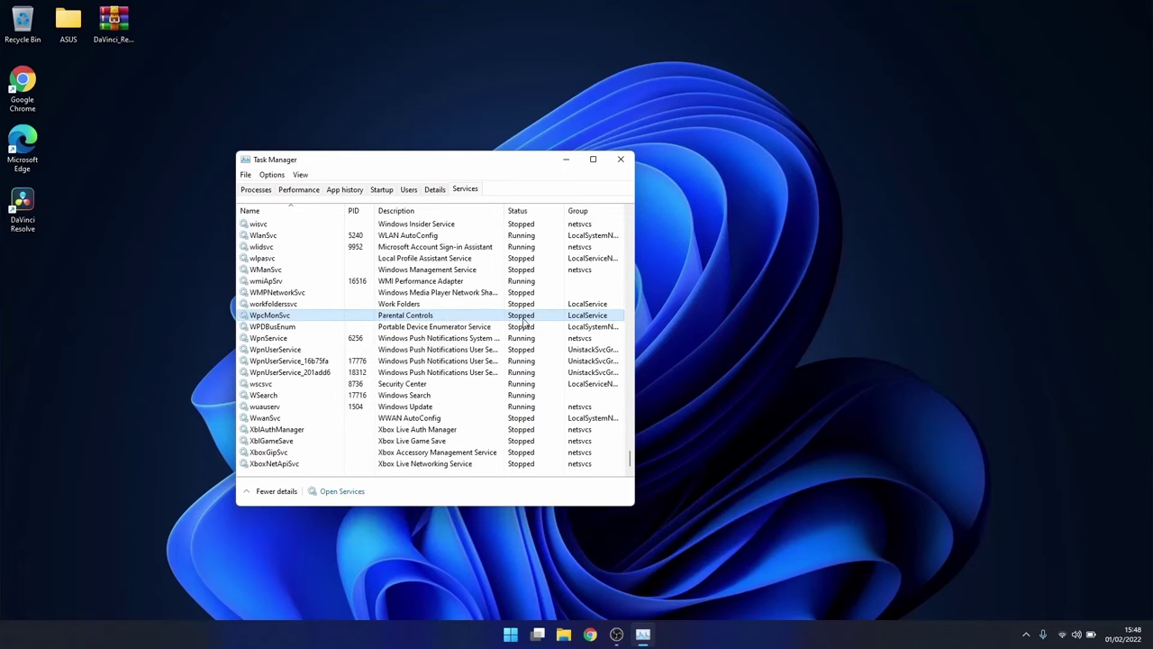
Open the full Services console from Task Manager and select the Parental Controls service in its list.
{"action": "left_click", "coordinate": [329, 491]}
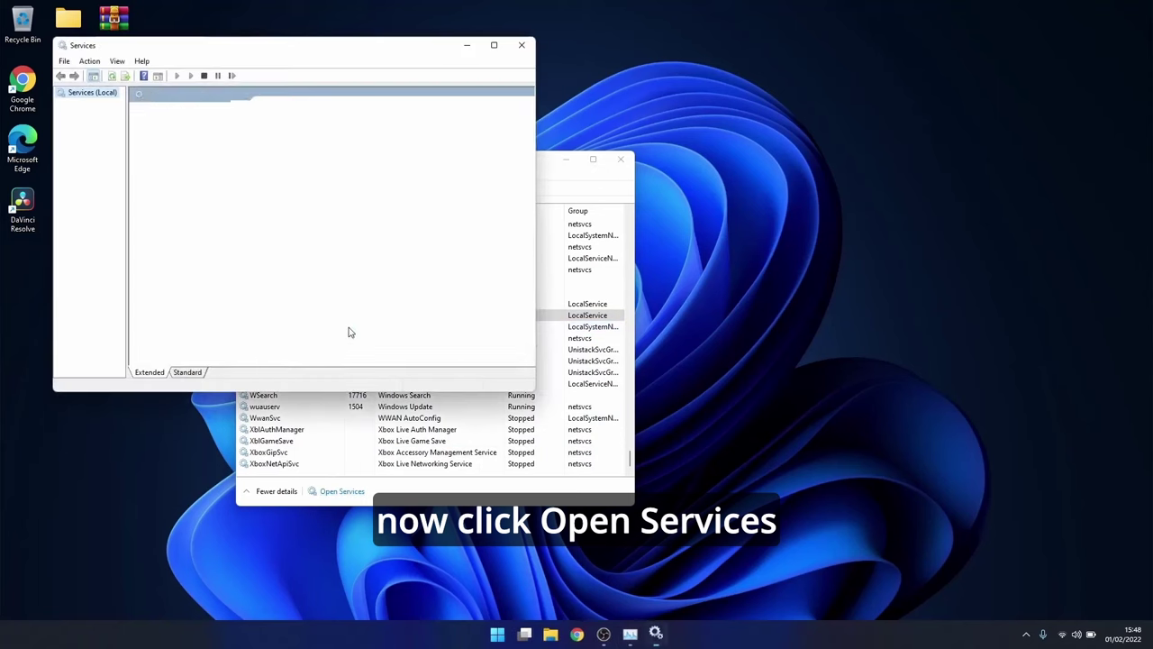
{"action": "left_click_drag", "start_coordinate": [207, 46], "coordinate": [278, 120]}
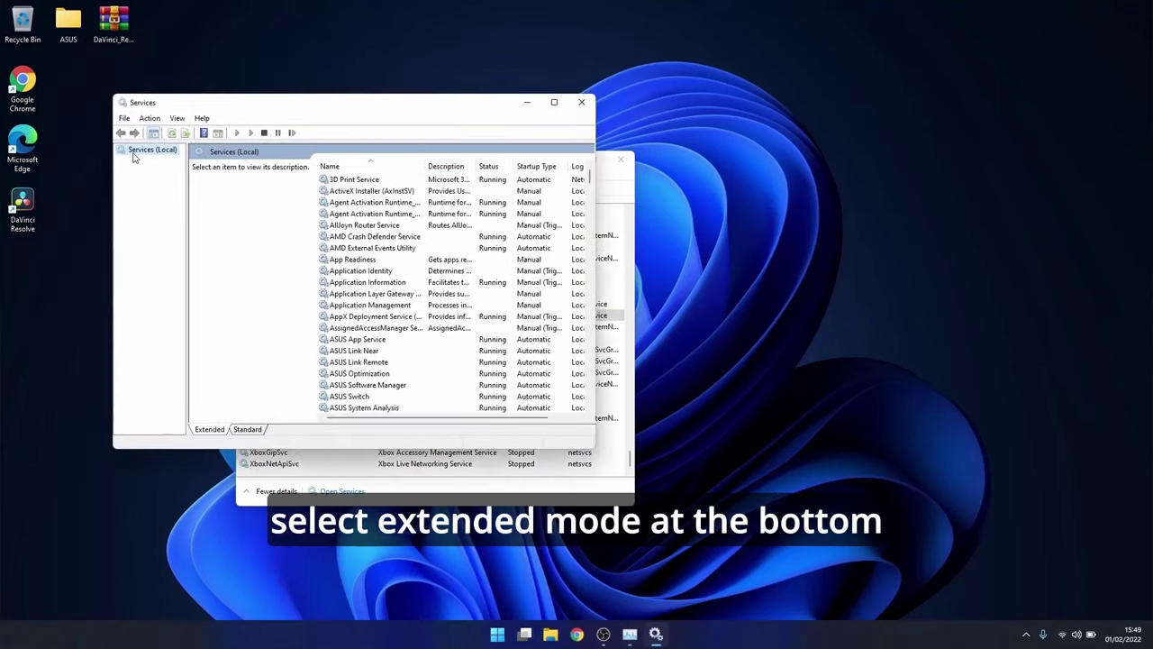
{"action": "scroll", "coordinate": [392, 274], "scroll_direction": "down", "scroll_amount": 6}
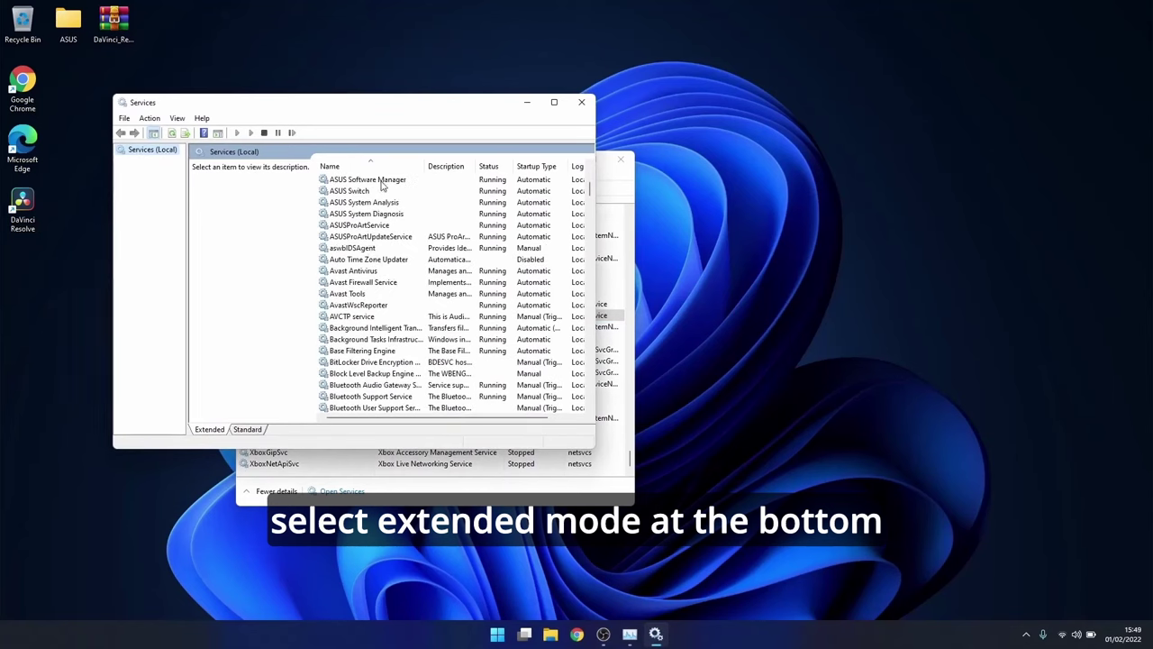
{"action": "scroll", "coordinate": [375, 201], "scroll_direction": "down", "scroll_amount": 12}
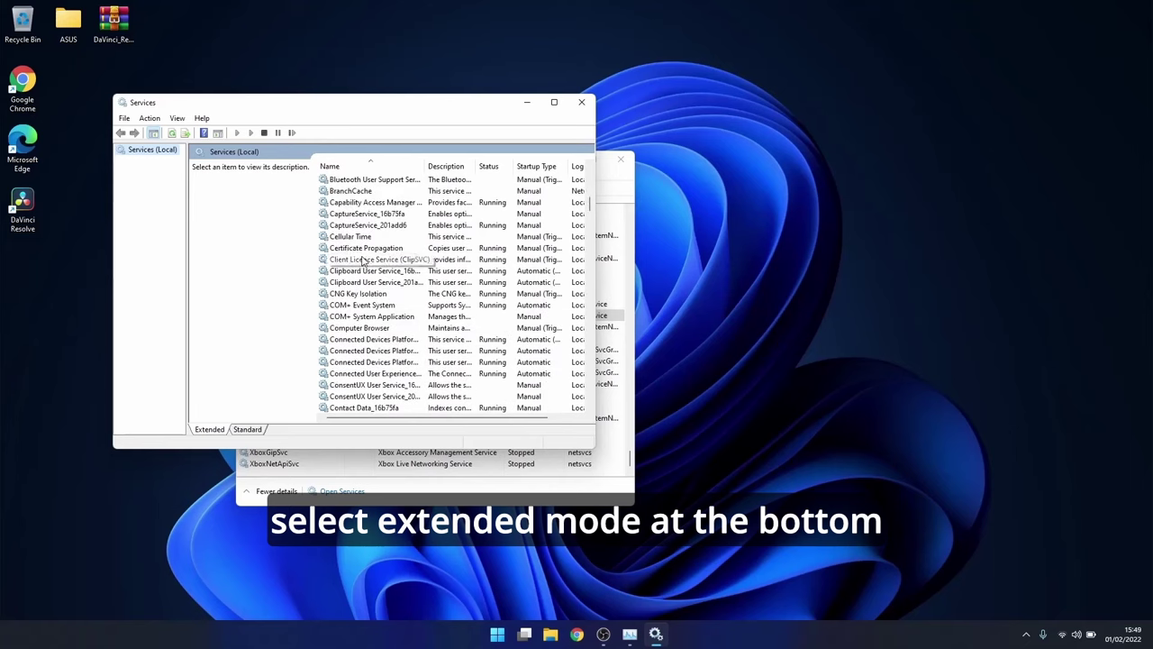
{"action": "scroll", "coordinate": [353, 250], "scroll_direction": "down", "scroll_amount": 8}
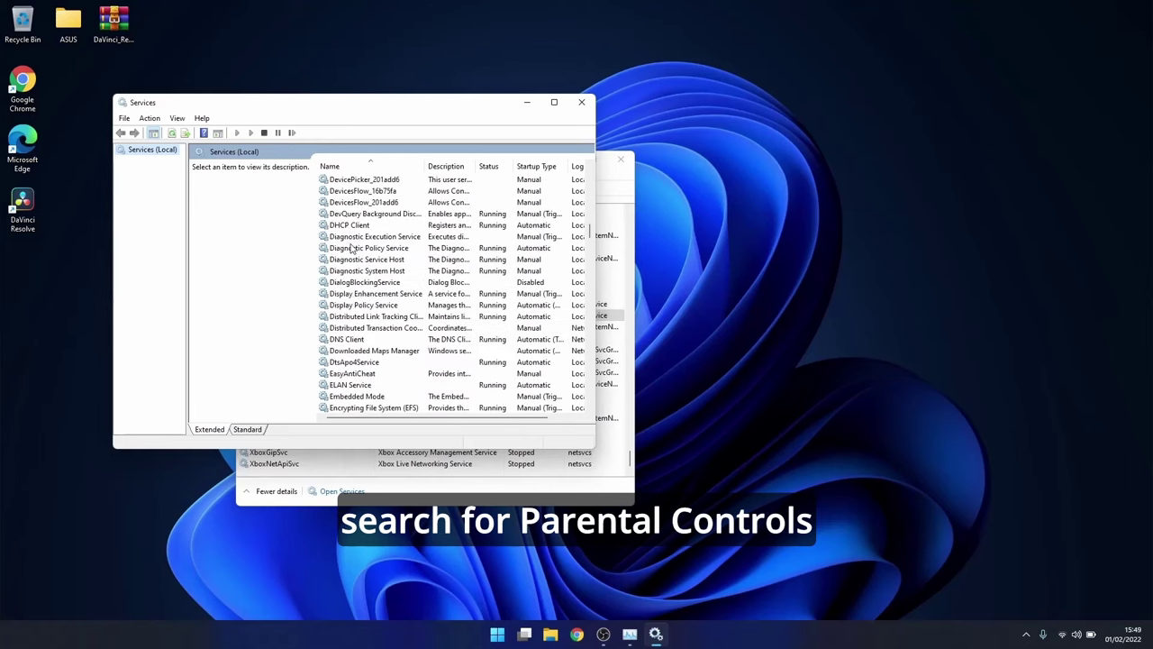
{"action": "scroll", "coordinate": [352, 250], "scroll_direction": "down", "scroll_amount": 11}
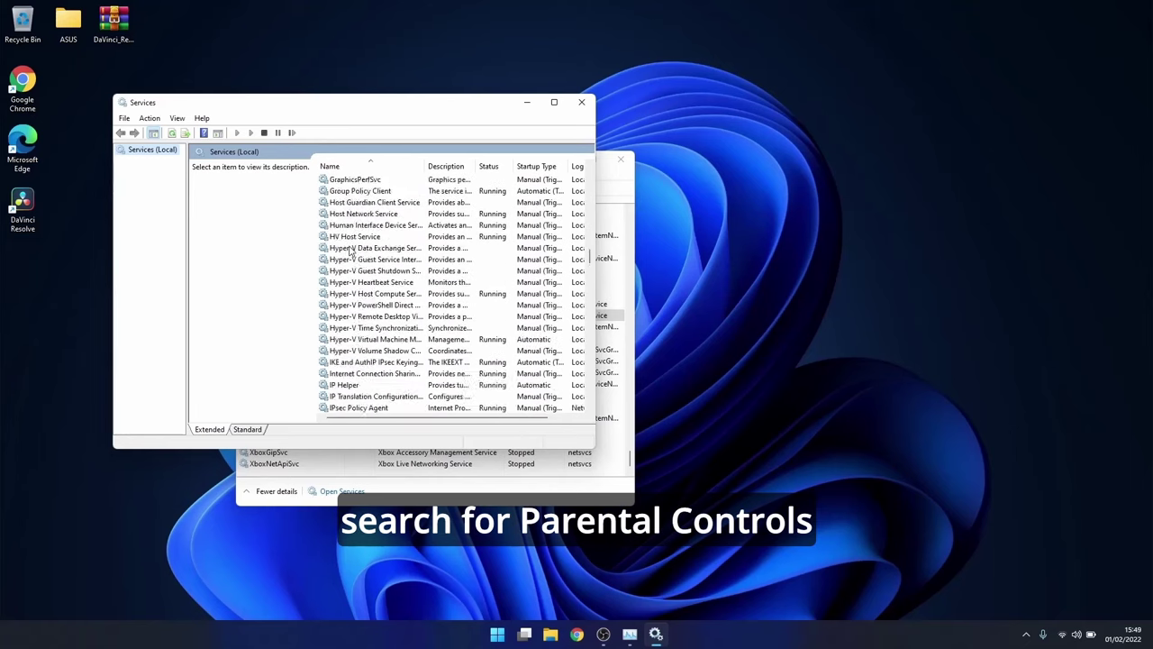
{"action": "scroll", "coordinate": [352, 250], "scroll_direction": "down", "scroll_amount": 2}
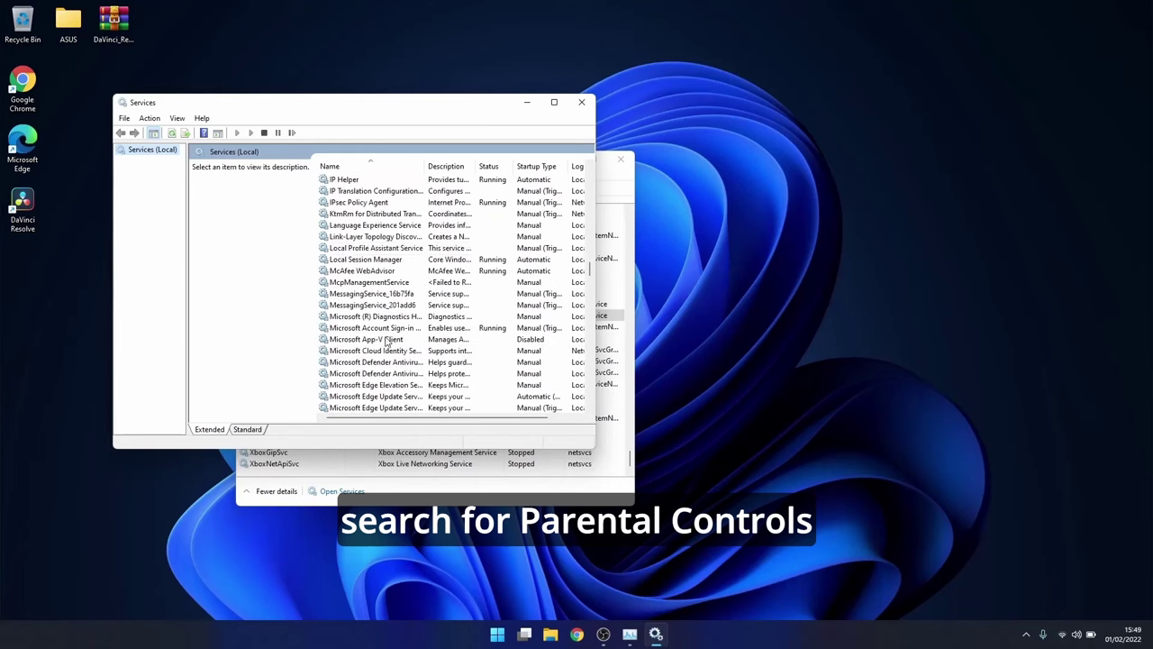
{"action": "scroll", "coordinate": [386, 343], "scroll_direction": "down", "scroll_amount": 2}
{"action": "scroll", "coordinate": [379, 353], "scroll_direction": "down", "scroll_amount": 3}
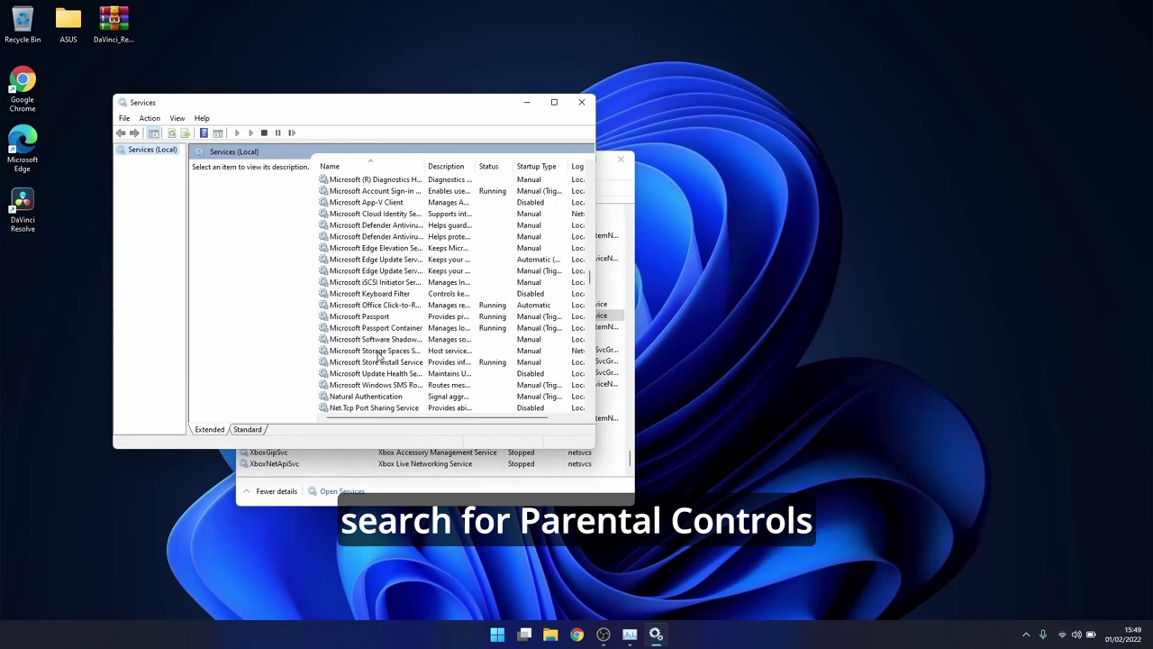
{"action": "scroll", "coordinate": [374, 282], "scroll_direction": "down", "scroll_amount": 5}
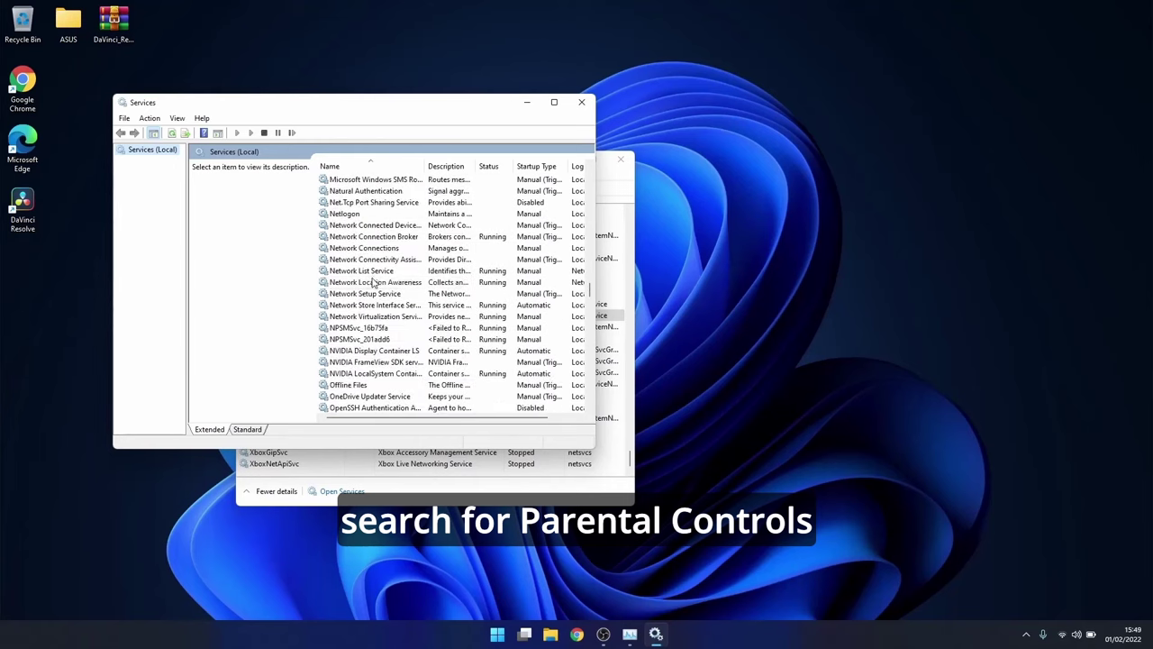
{"action": "scroll", "coordinate": [374, 282], "scroll_direction": "down", "scroll_amount": 6}
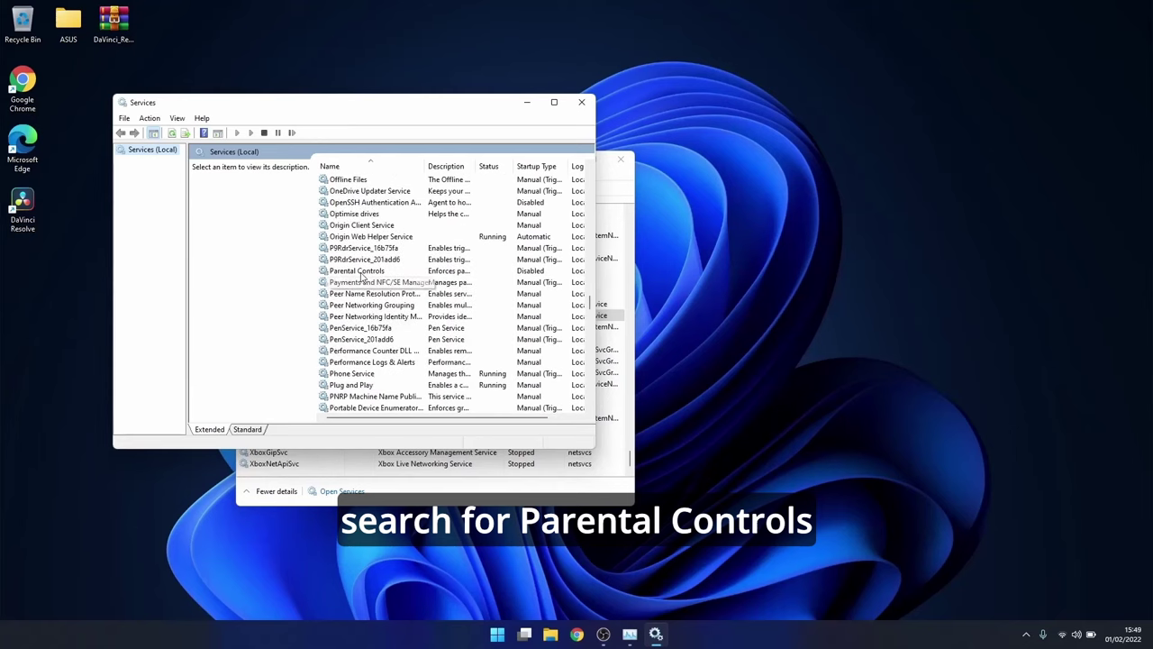
{"action": "left_click", "coordinate": [459, 271]}
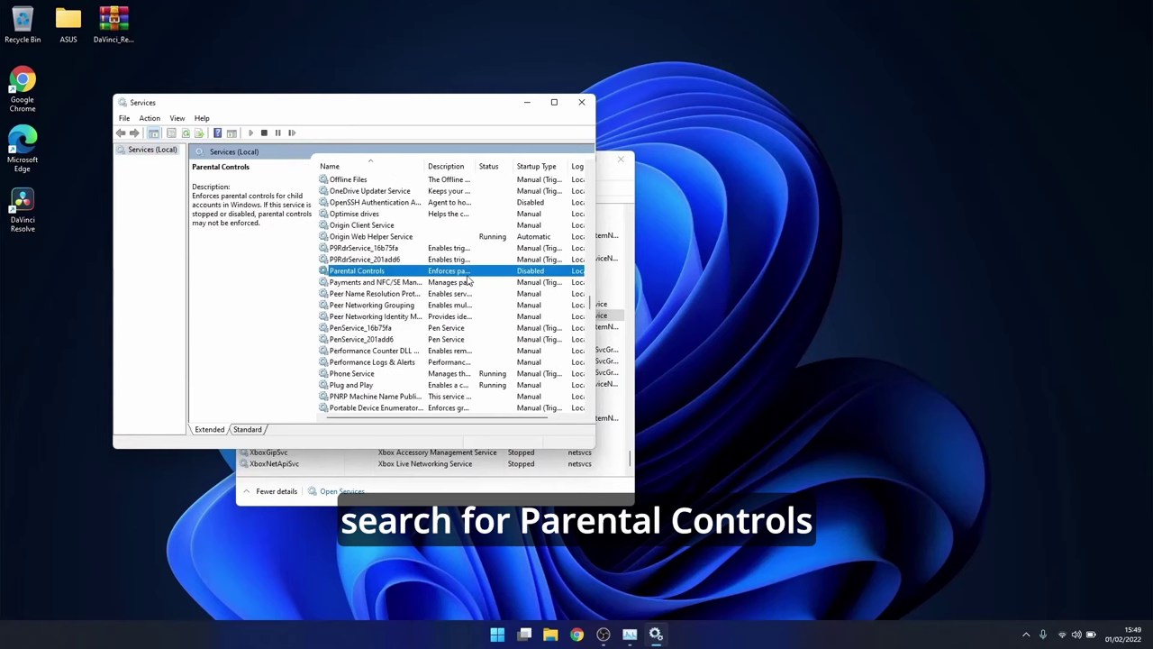
Set the startup type of the Parental Controls service to Disabled in its properties and accept the settings.
{"action": "right_click", "coordinate": [379, 272]}
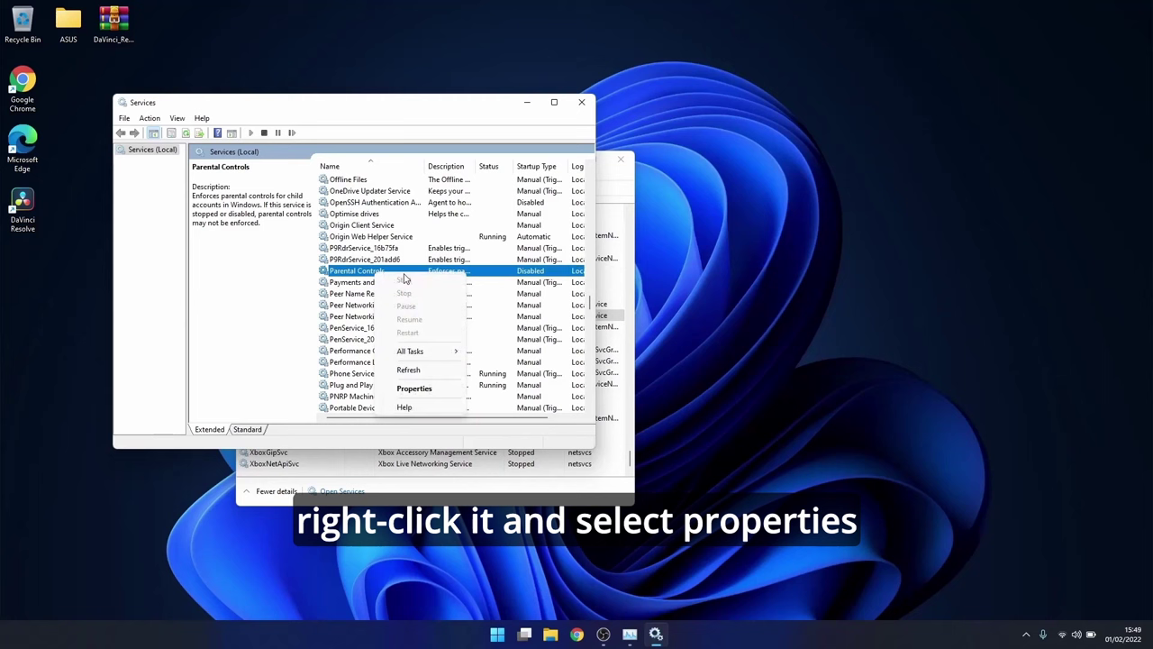
{"action": "left_click", "coordinate": [416, 389]}
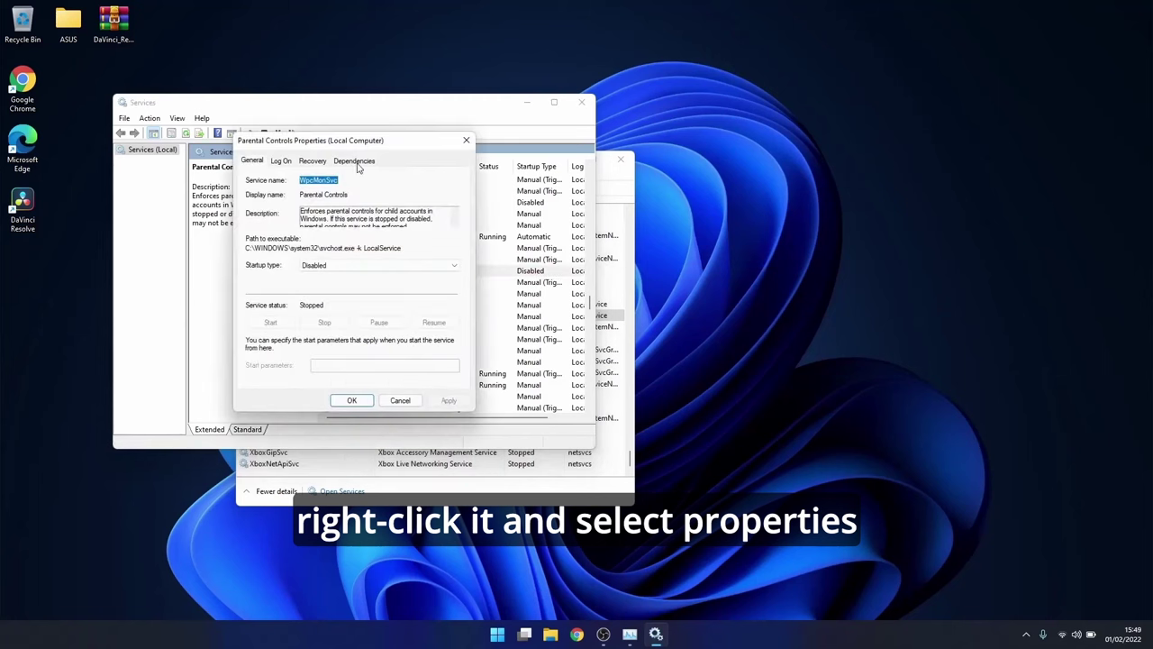
{"action": "left_click_drag", "start_coordinate": [327, 144], "coordinate": [462, 163]}
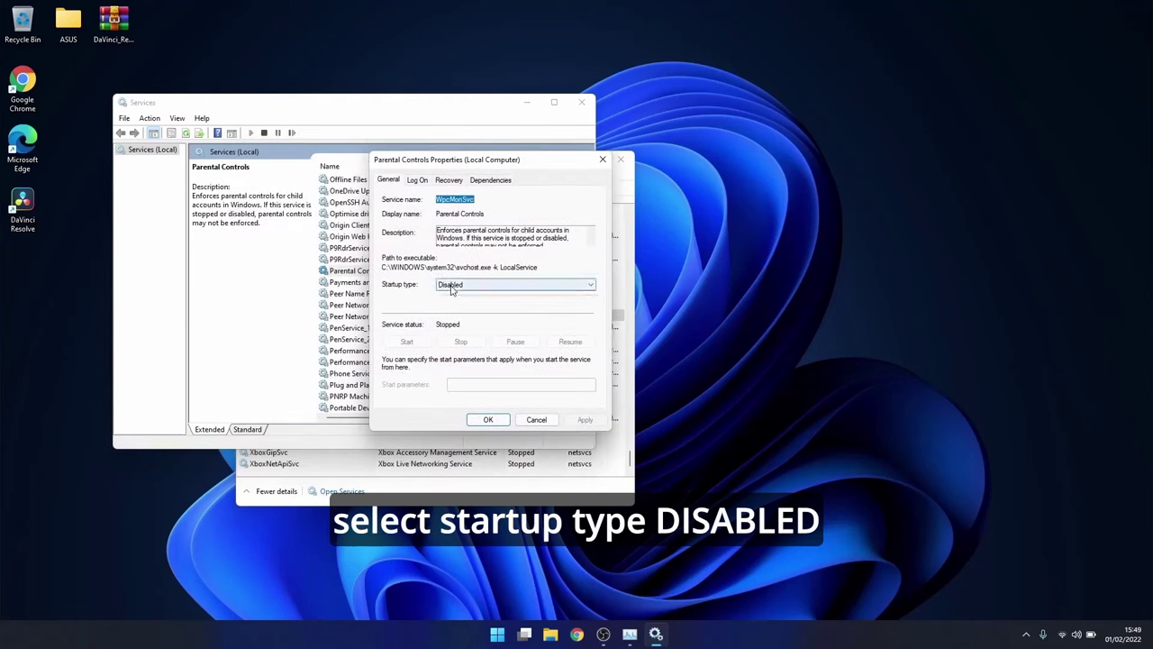
{"action": "left_click", "coordinate": [452, 285]}
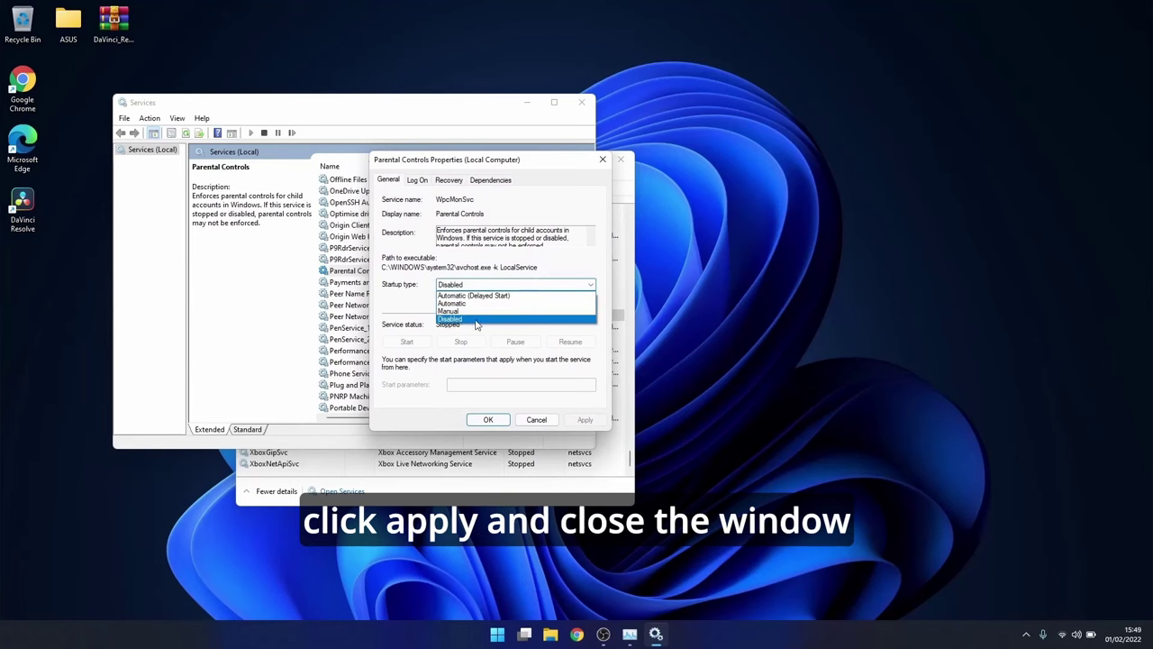
{"action": "left_click", "coordinate": [487, 321]}
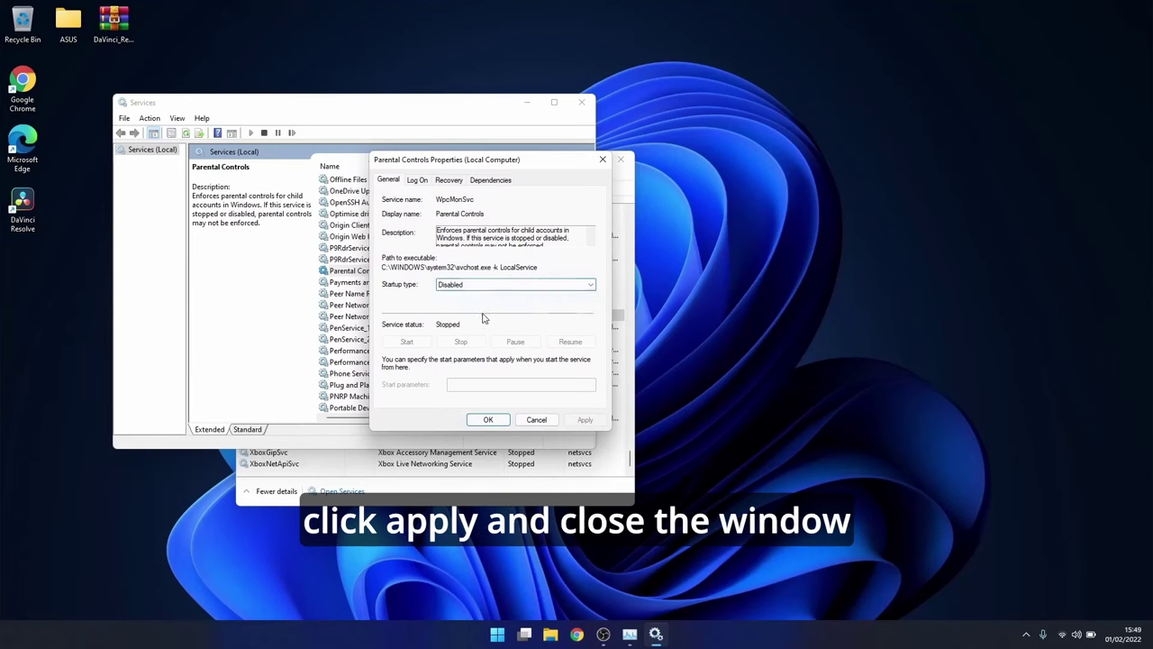
{"action": "left_click", "coordinate": [585, 420]}
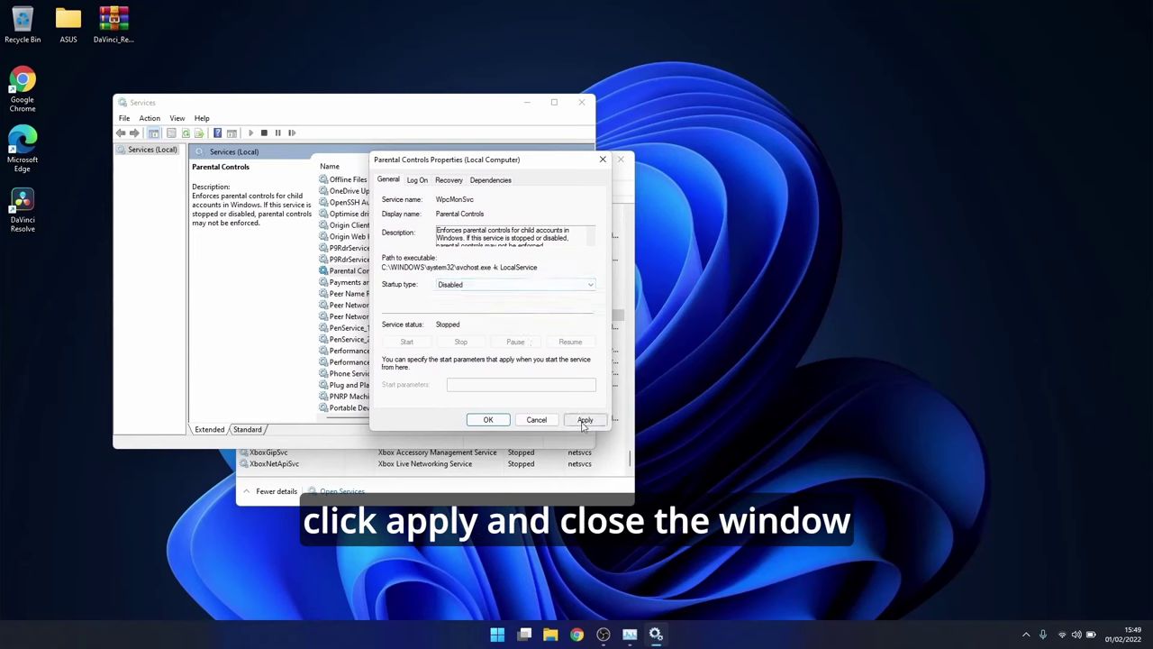
{"action": "left_click", "coordinate": [487, 420]}
Close the Services console and Task Manager.
{"action": "left_click_drag", "start_coordinate": [452, 106], "coordinate": [435, 111]}
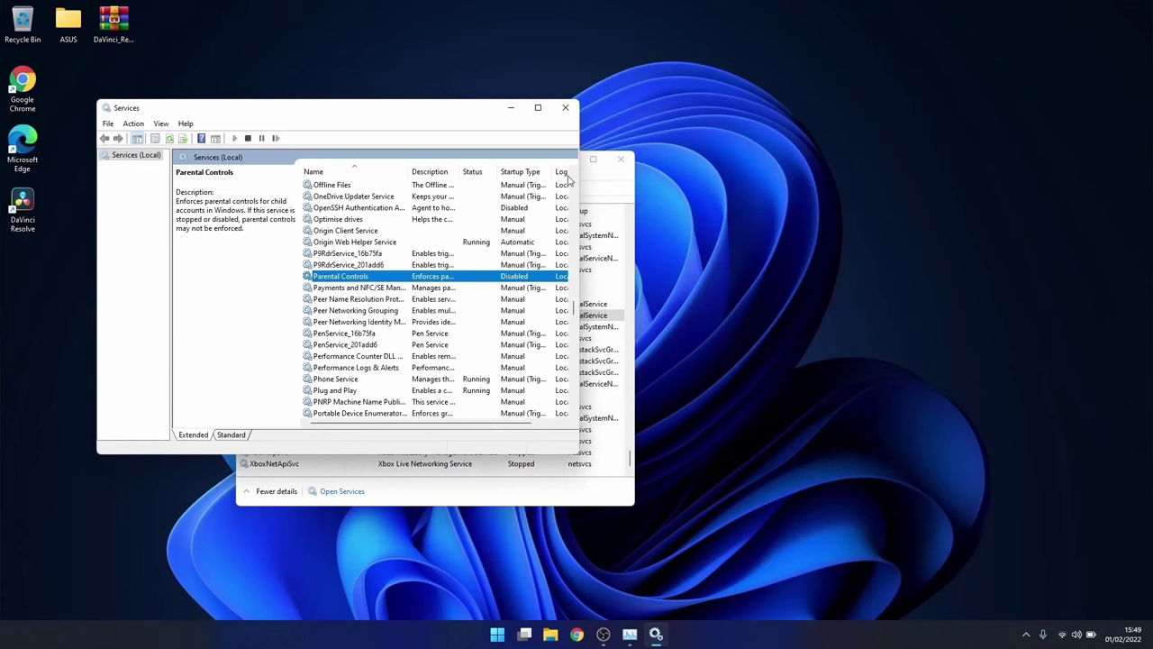
{"action": "left_click", "coordinate": [565, 107]}
{"action": "left_click", "coordinate": [621, 159]}
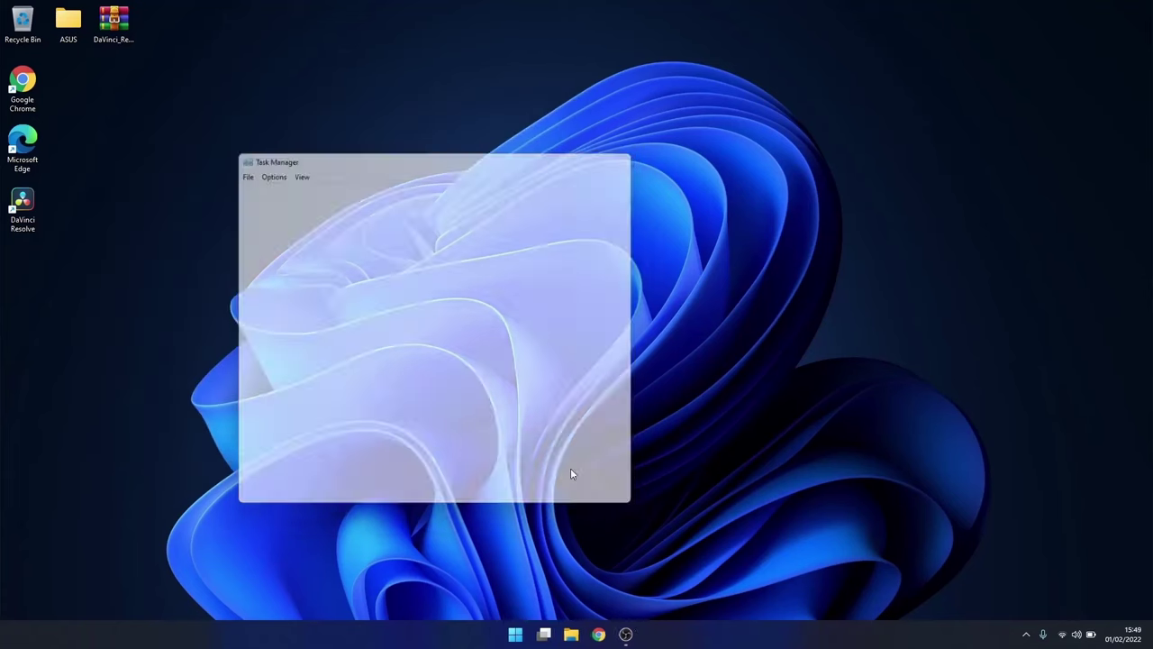
Search Windows for "defe" and open Windows Defender Firewall.
{"action": "left_click", "coordinate": [527, 635]}
{"action": "type", "text": "defe"}
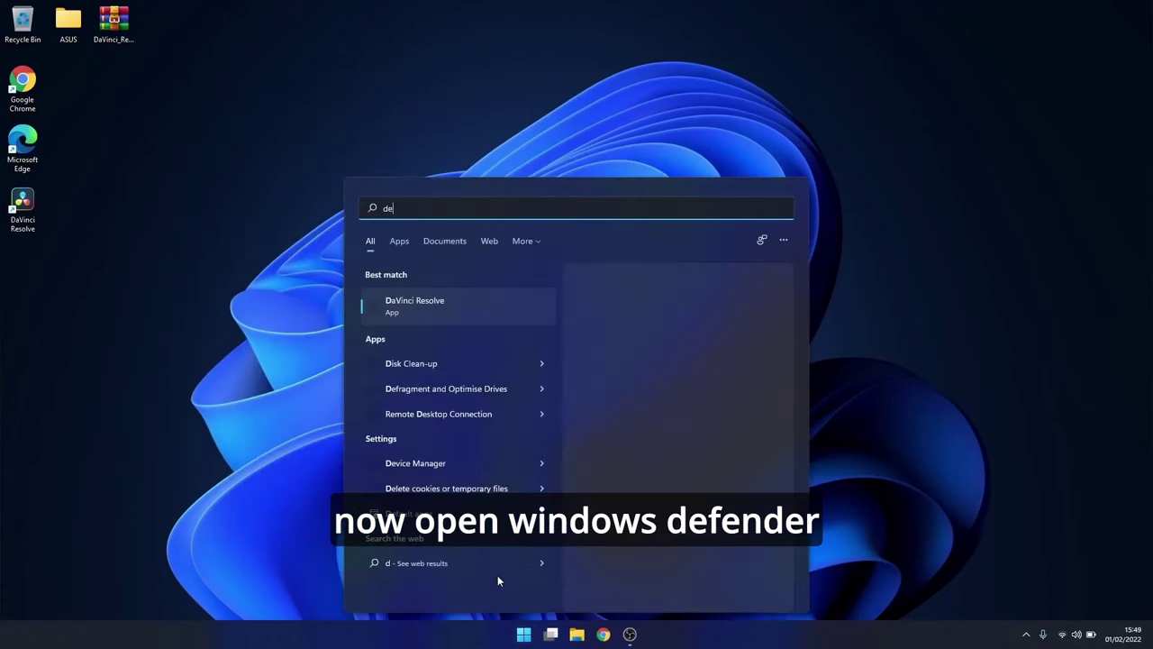
{"action": "left_click", "coordinate": [474, 306]}
{"action": "key", "text": "super"}
{"action": "type", "text": "defe"}
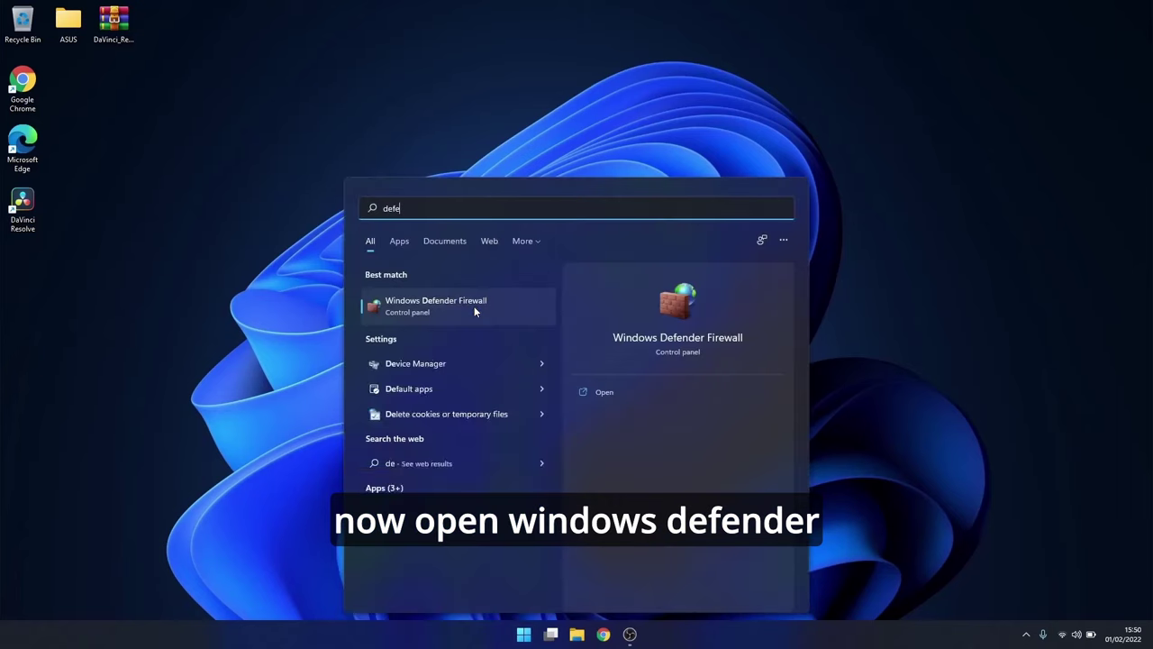
{"action": "left_click", "coordinate": [478, 308]}
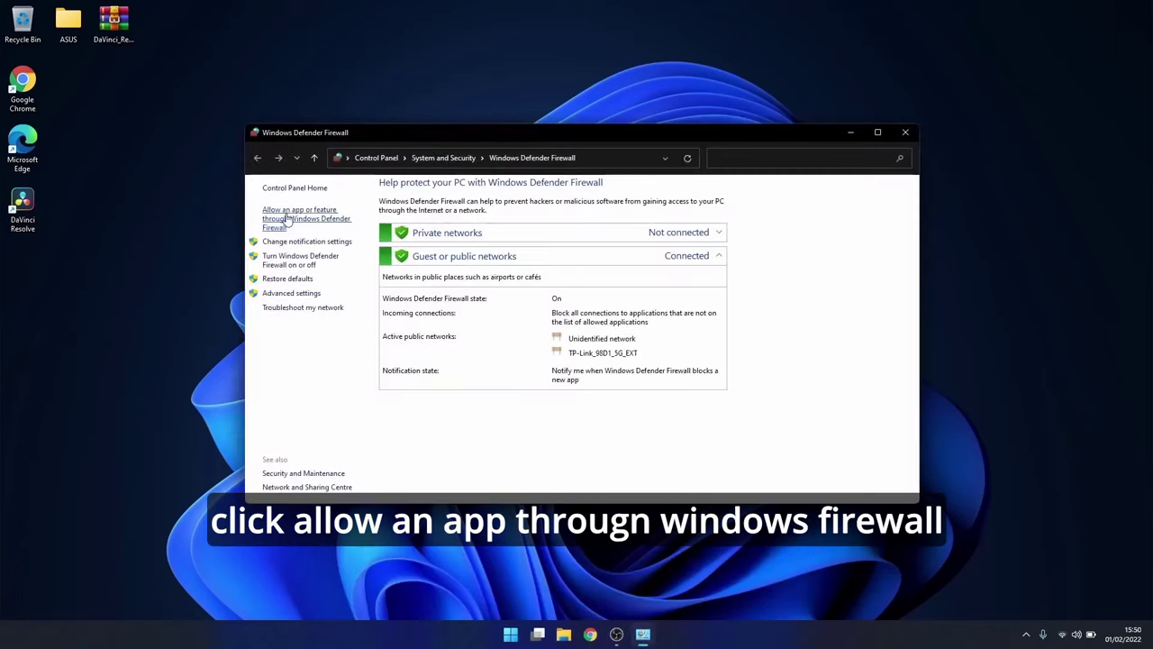
Disallow Microsoft family features in the apps allowed through Windows Defender Firewall, accept the change and close the firewall window.
{"action": "left_click", "coordinate": [320, 217]}
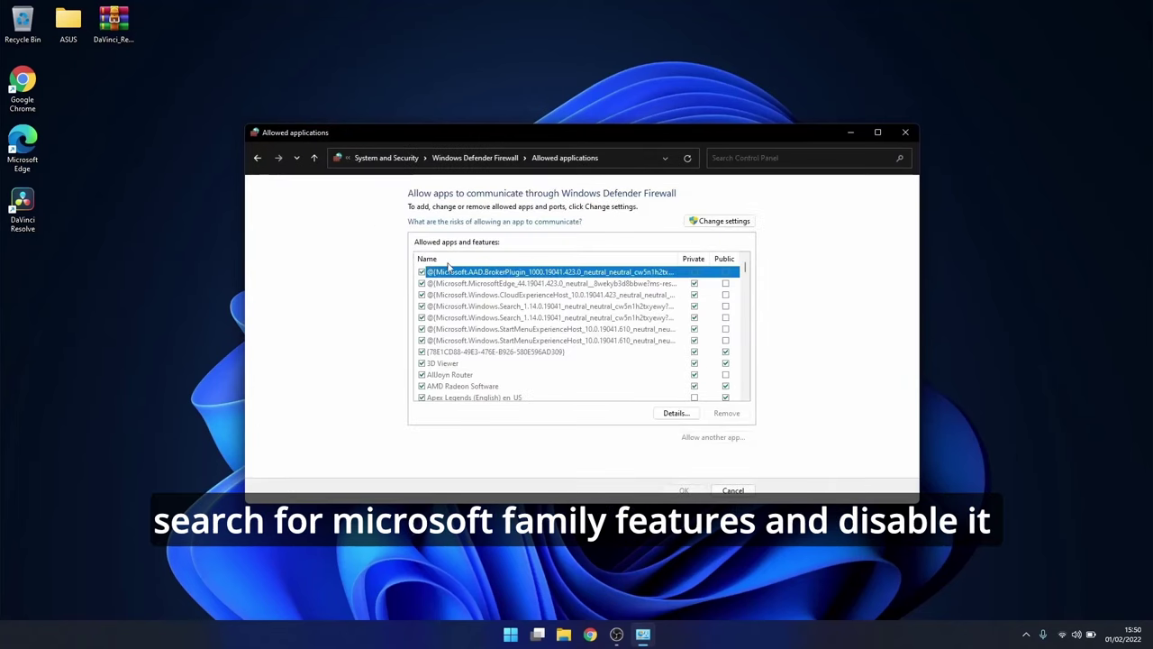
{"action": "scroll", "coordinate": [534, 332], "scroll_direction": "down", "scroll_amount": 8}
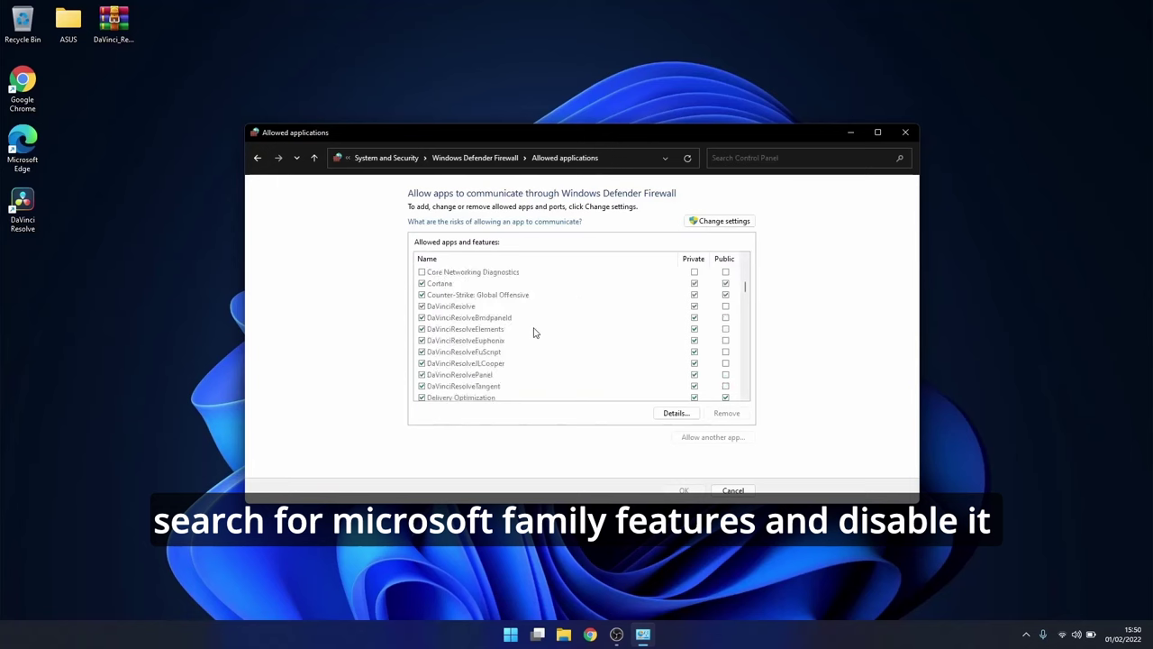
{"action": "scroll", "coordinate": [534, 333], "scroll_direction": "down", "scroll_amount": 9}
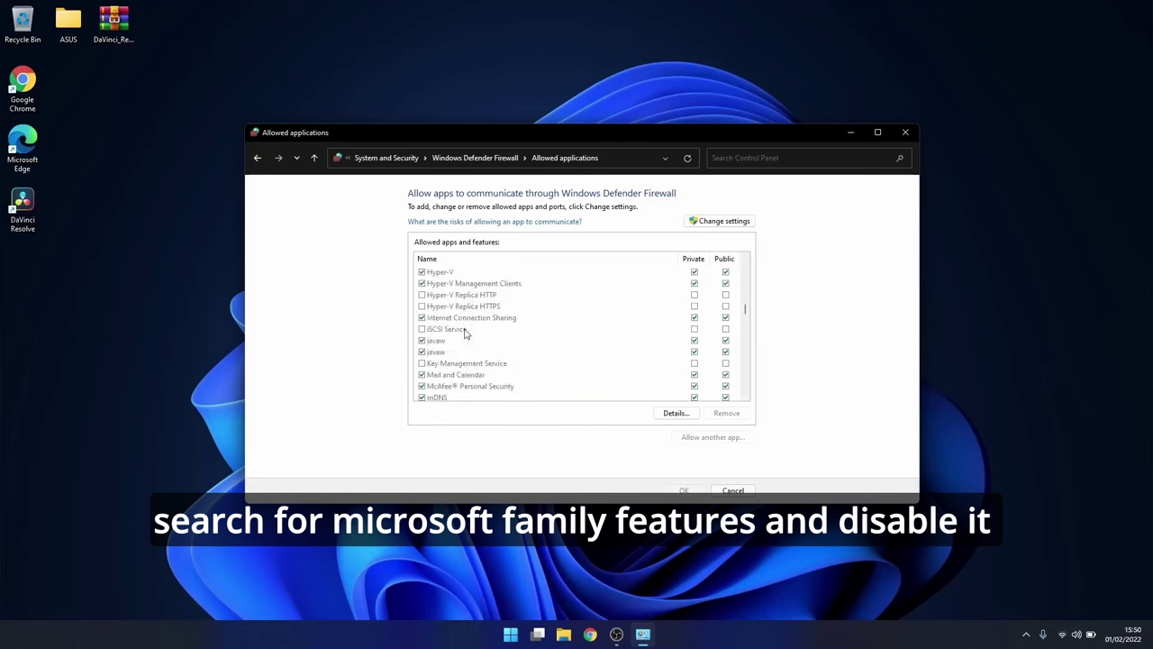
{"action": "scroll", "coordinate": [465, 333], "scroll_direction": "down", "scroll_amount": 2}
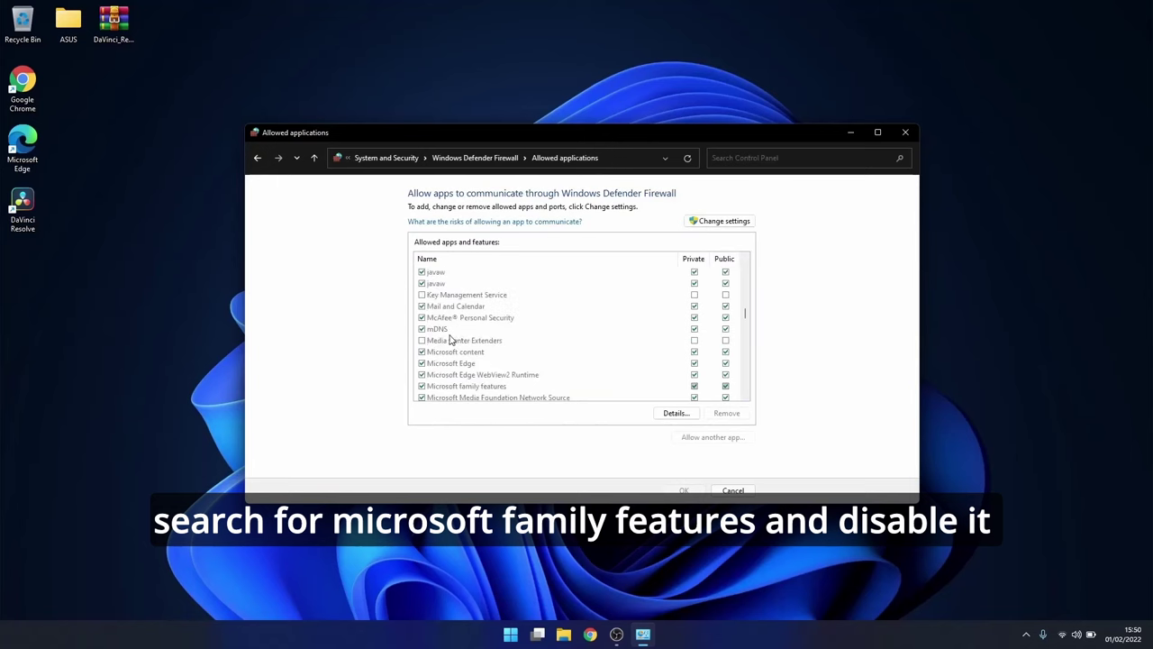
{"action": "scroll", "coordinate": [449, 339], "scroll_direction": "down", "scroll_amount": 1}
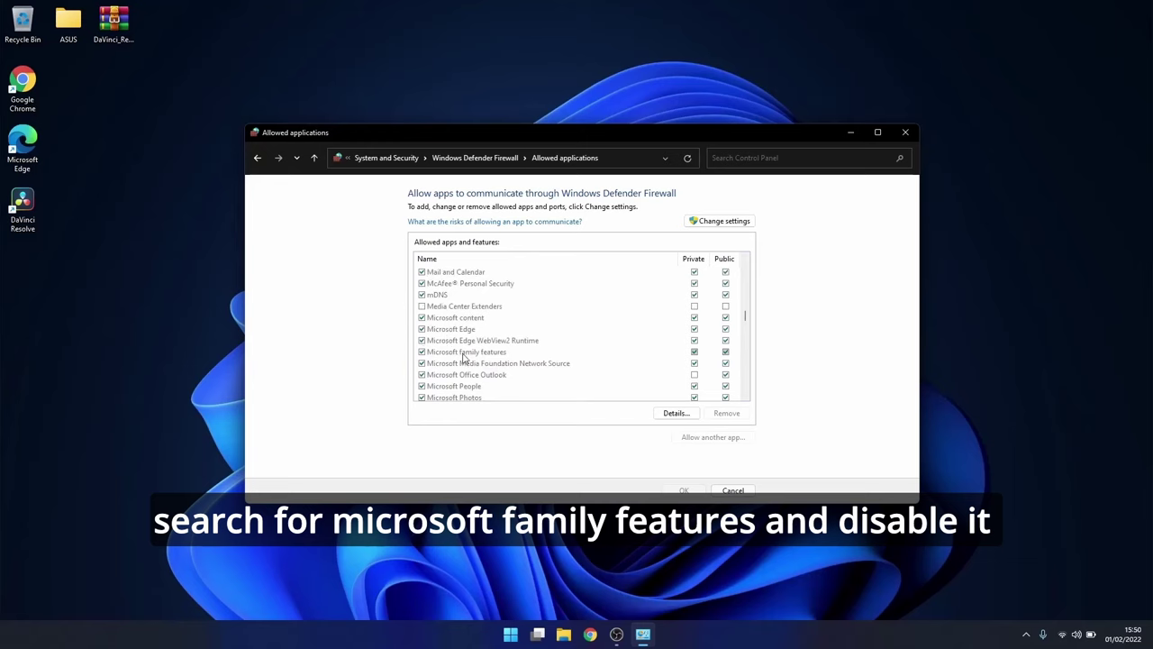
{"action": "left_click", "coordinate": [475, 353]}
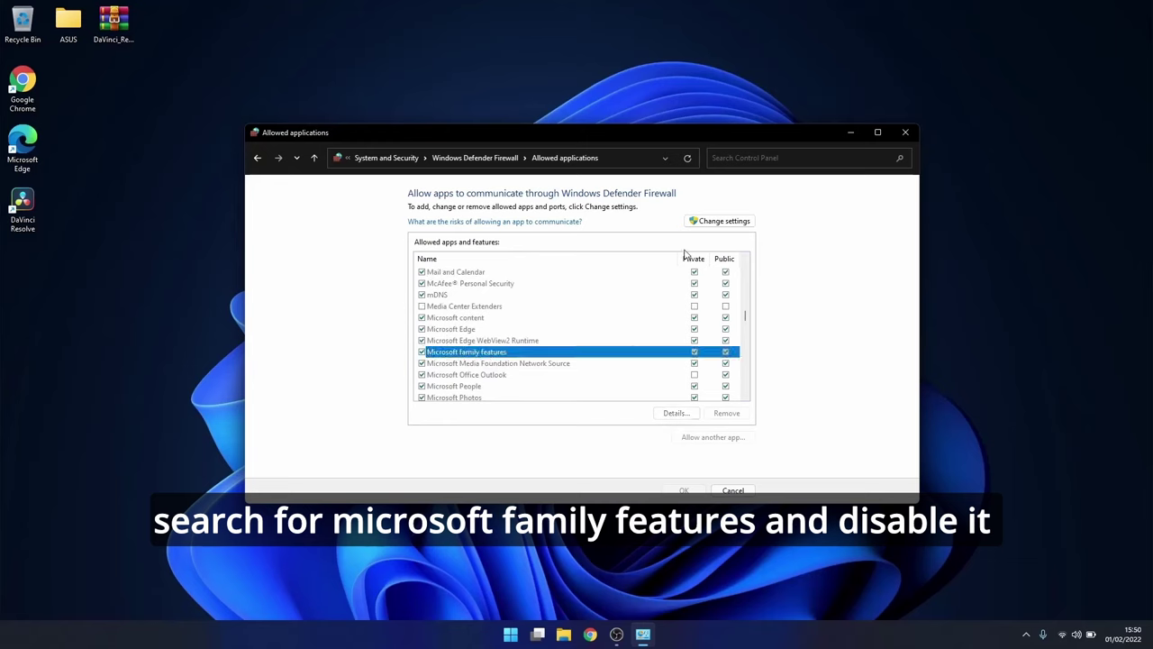
{"action": "left_click", "coordinate": [708, 222]}
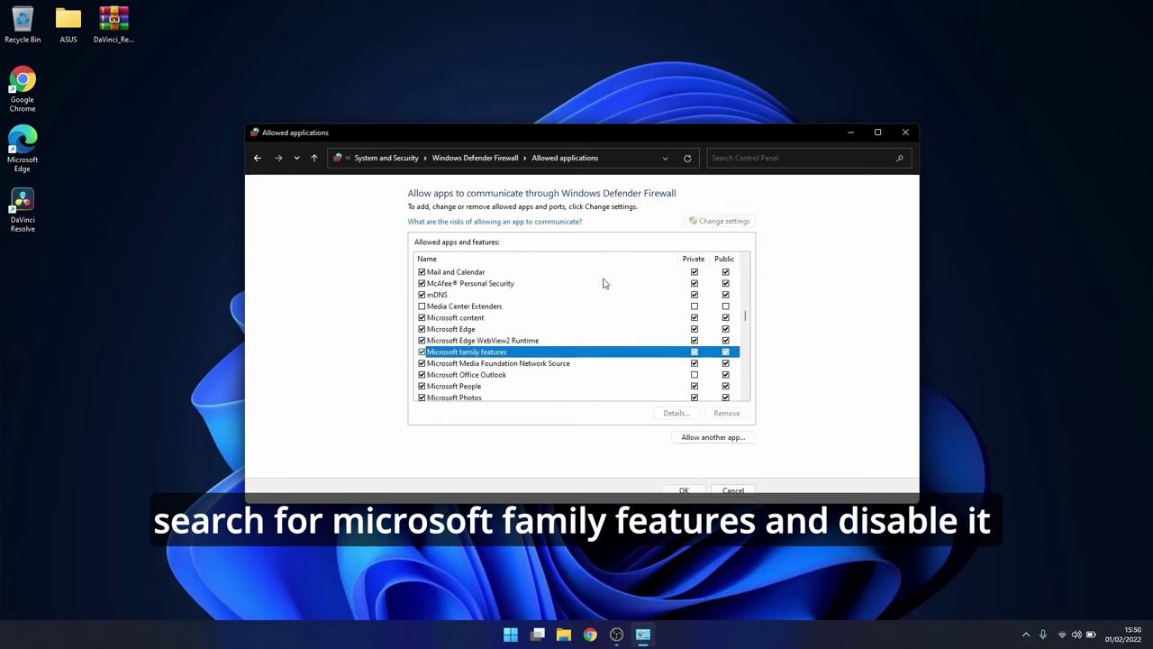
{"action": "left_click", "coordinate": [422, 352]}
{"action": "left_click", "coordinate": [668, 505]}
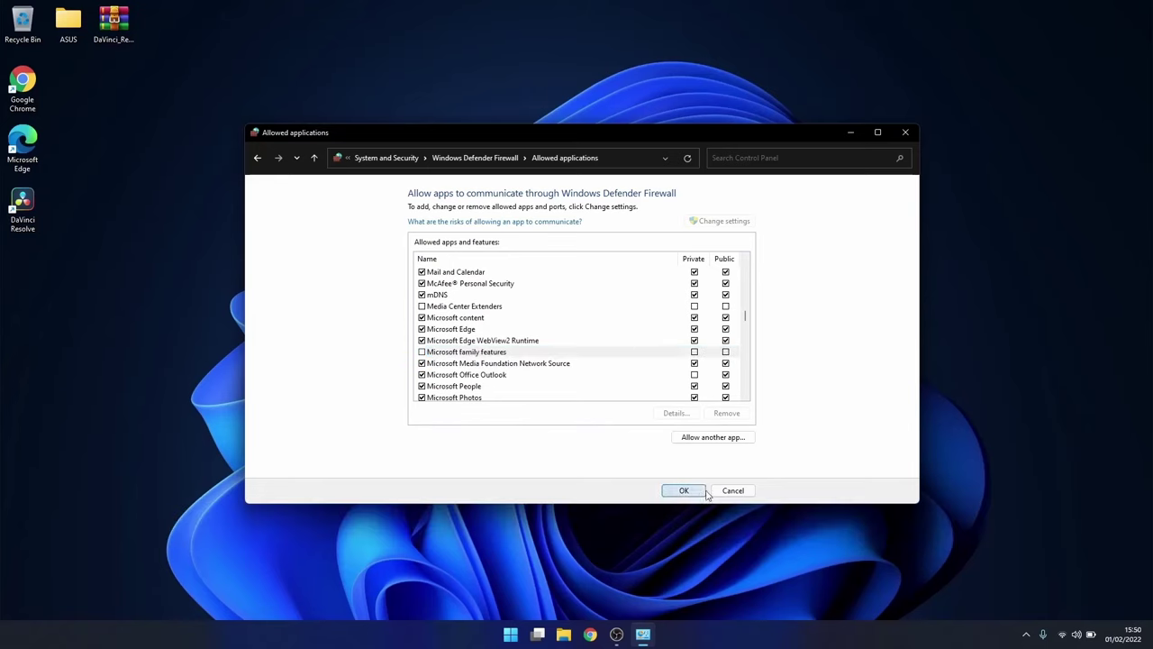
{"action": "left_click", "coordinate": [684, 490]}
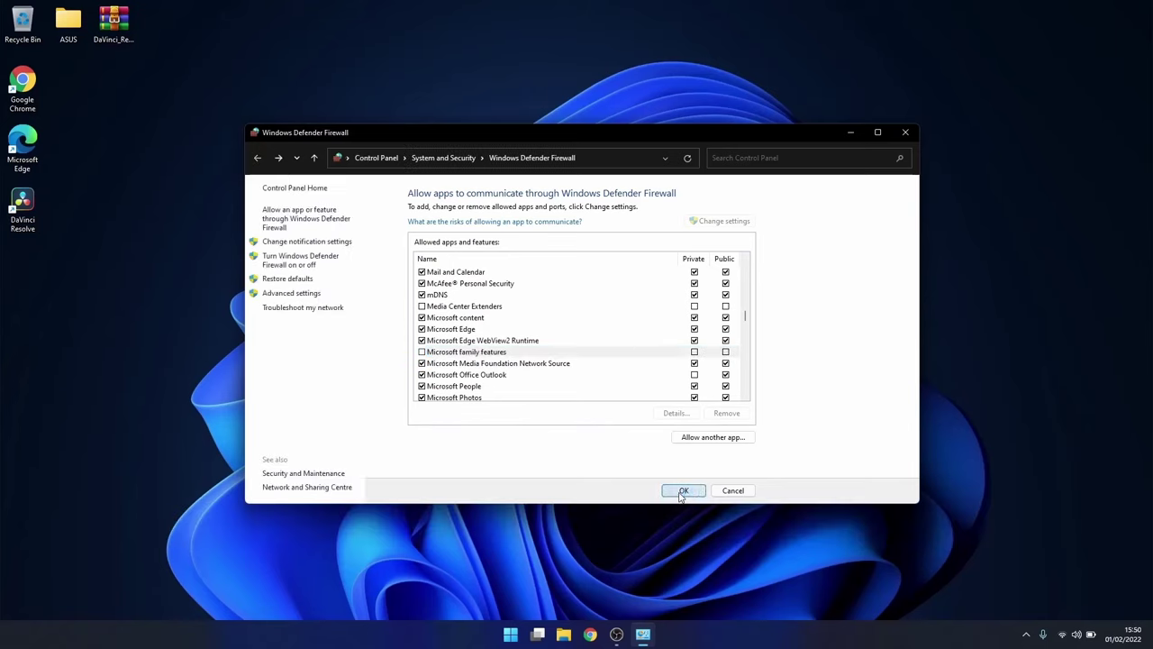
{"action": "left_click", "coordinate": [906, 134]}
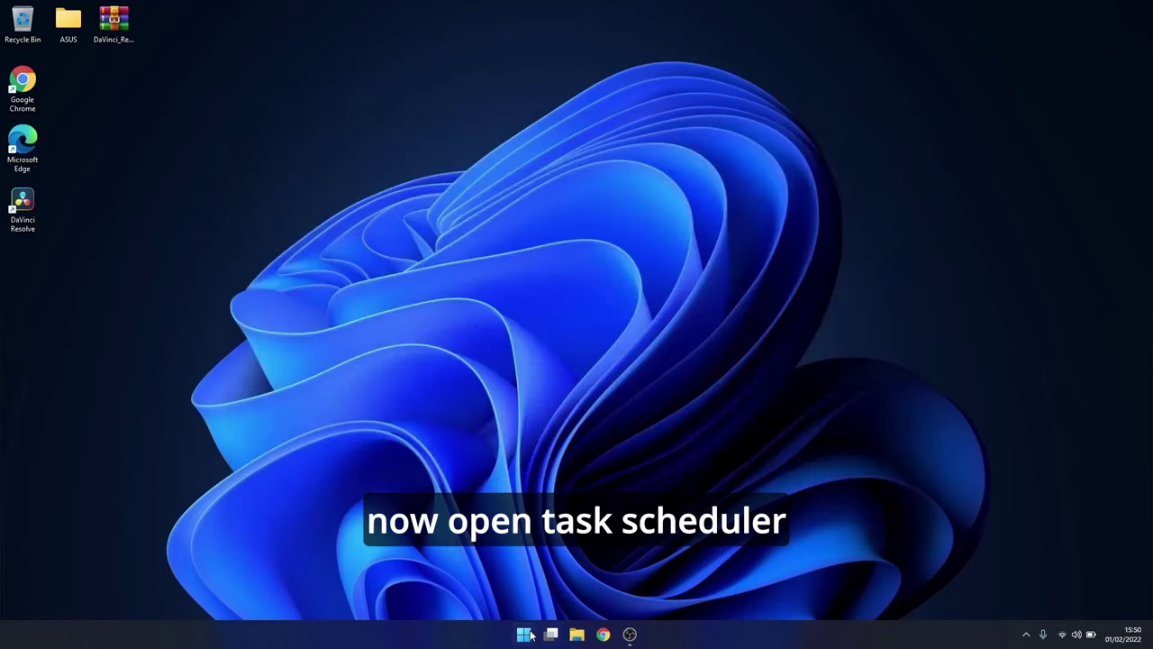
Search Windows for "task", run Task Scheduler as administrator and reposition its window.
{"action": "key", "text": "super"}
{"action": "type", "text": "task"}
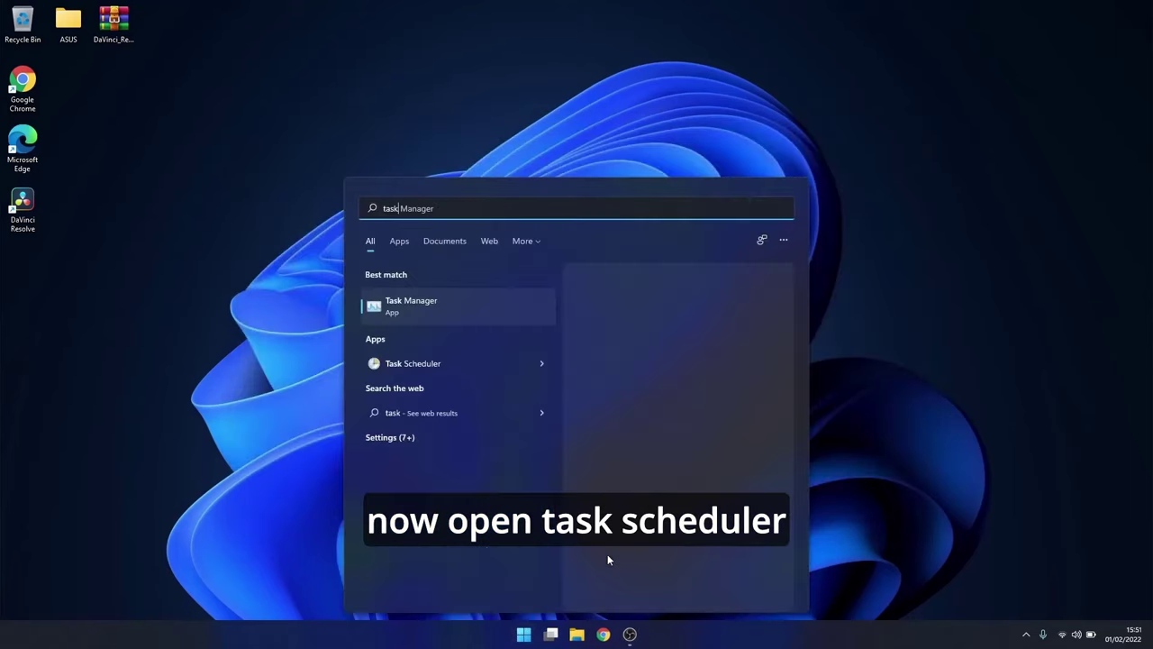
{"action": "left_click", "coordinate": [542, 364]}
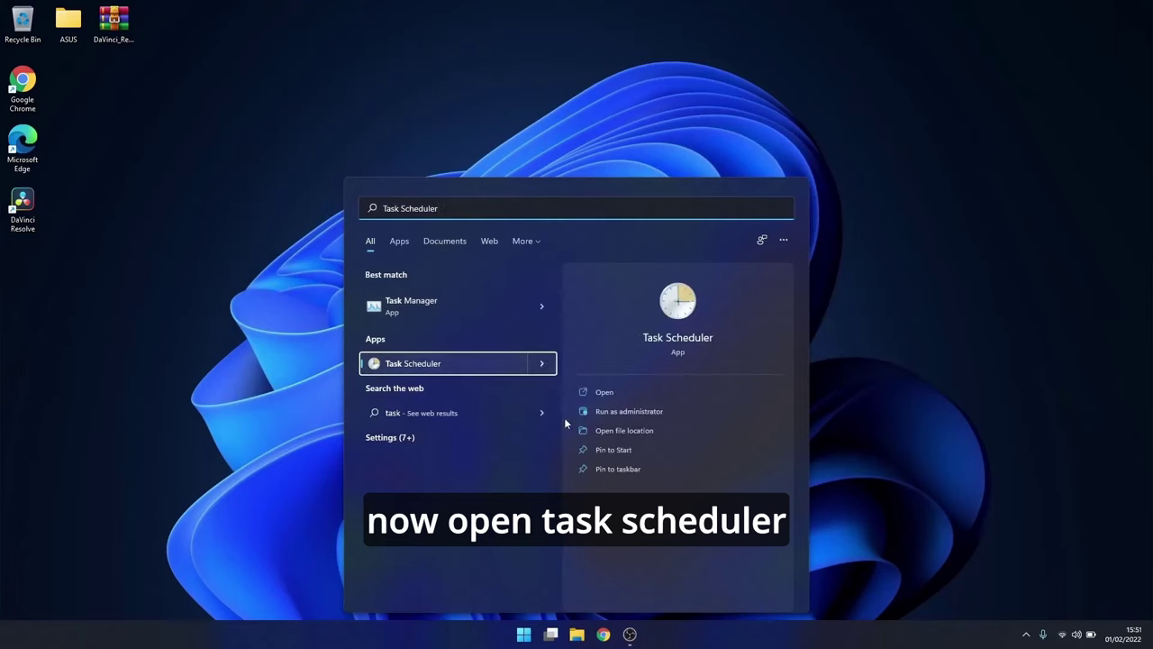
{"action": "left_click", "coordinate": [678, 415]}
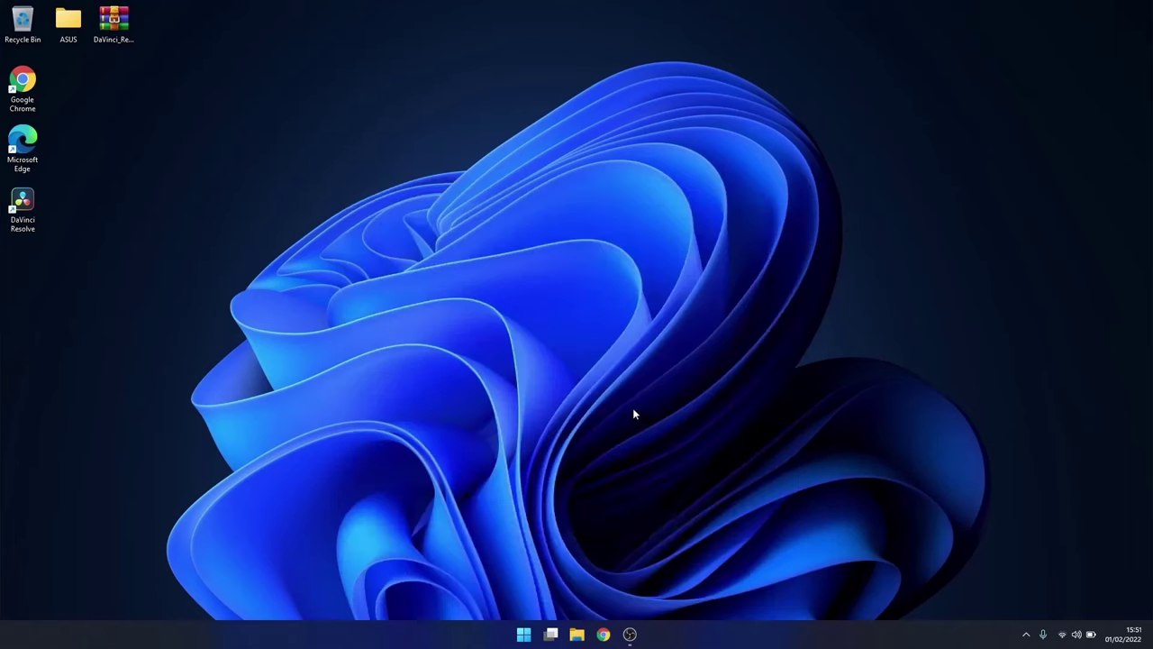
{"action": "left_click_drag", "start_coordinate": [366, 264], "coordinate": [491, 179]}
Expand Task Scheduler Library, Microsoft and Windows in the folder tree, widen the tree and open the Shell folder.
{"action": "left_click", "coordinate": [346, 232]}
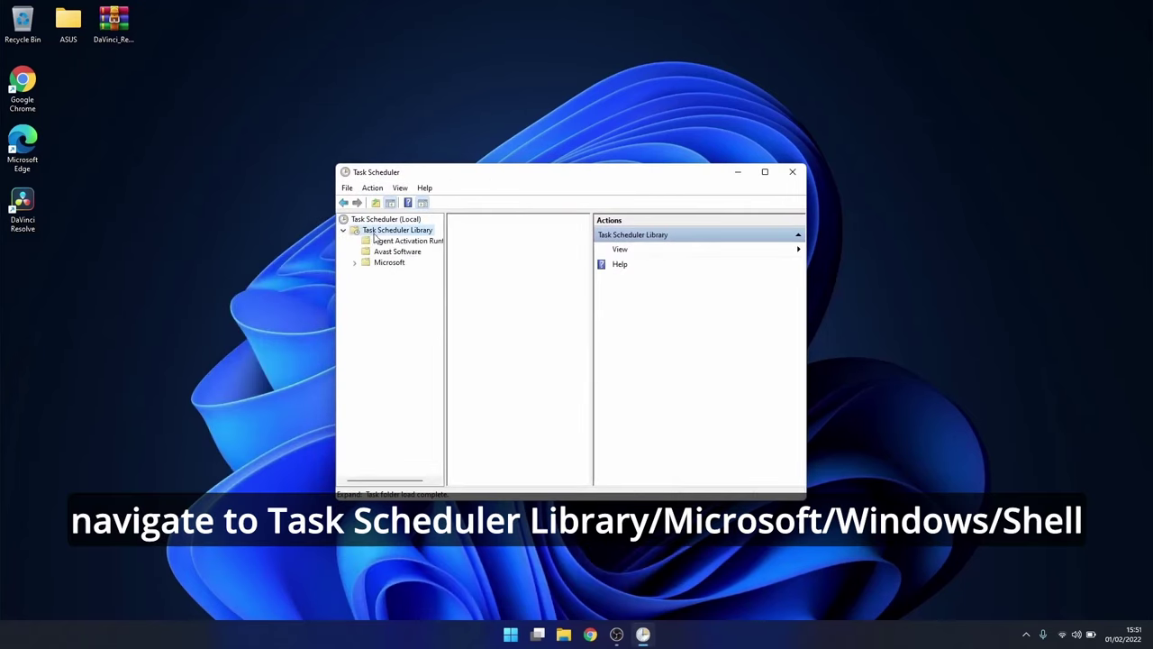
{"action": "left_click", "coordinate": [354, 262]}
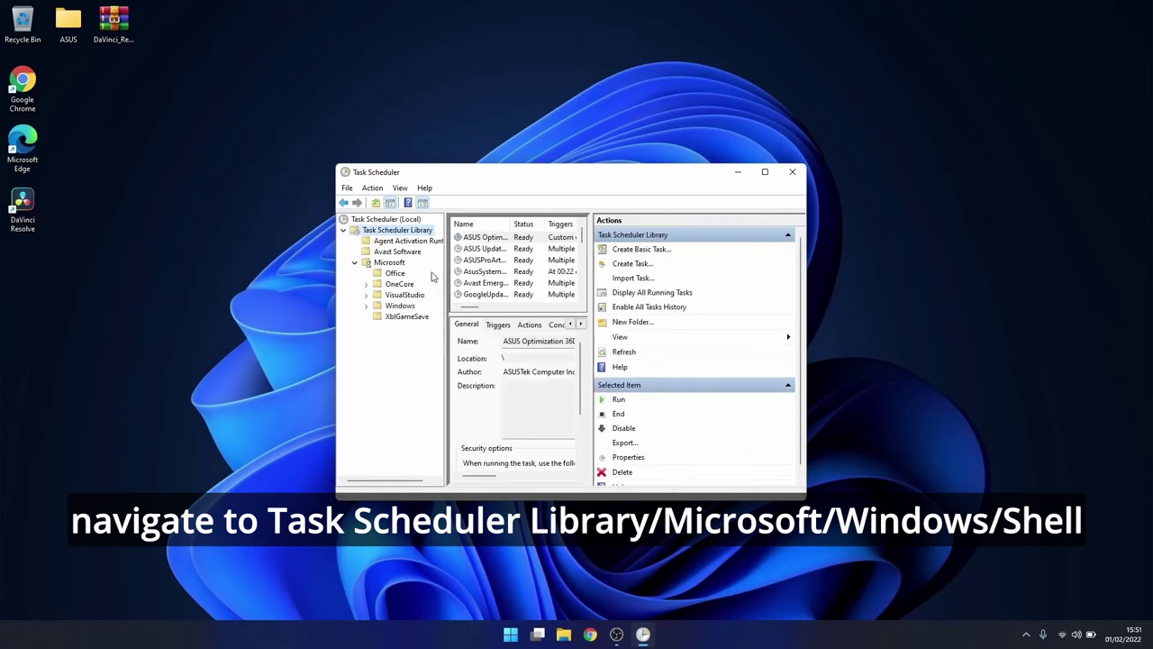
{"action": "left_click", "coordinate": [366, 306]}
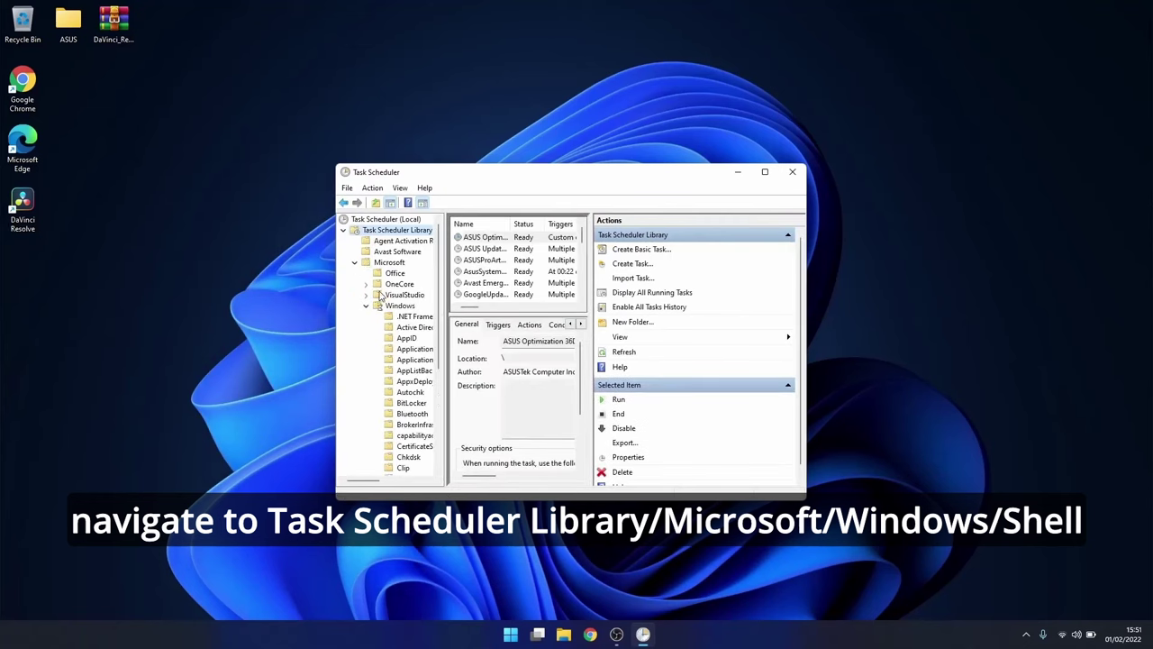
{"action": "scroll", "coordinate": [377, 302], "scroll_direction": "down", "scroll_amount": 6}
{"action": "scroll", "coordinate": [380, 295], "scroll_direction": "down", "scroll_amount": 11}
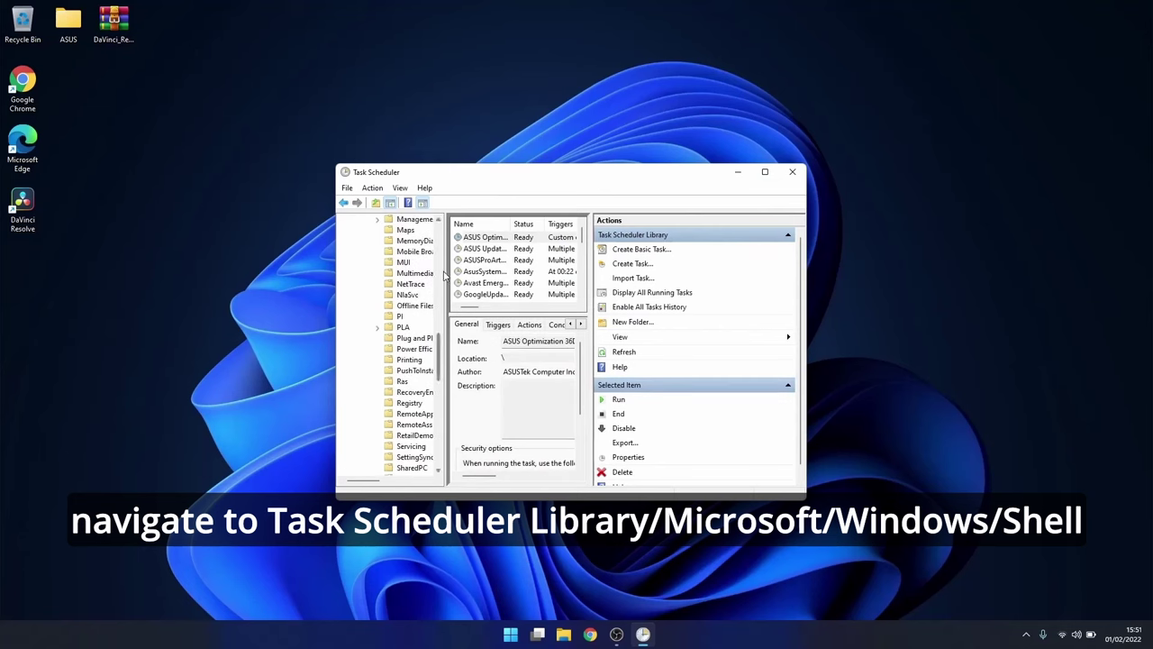
{"action": "left_click_drag", "start_coordinate": [444, 277], "coordinate": [475, 271]}
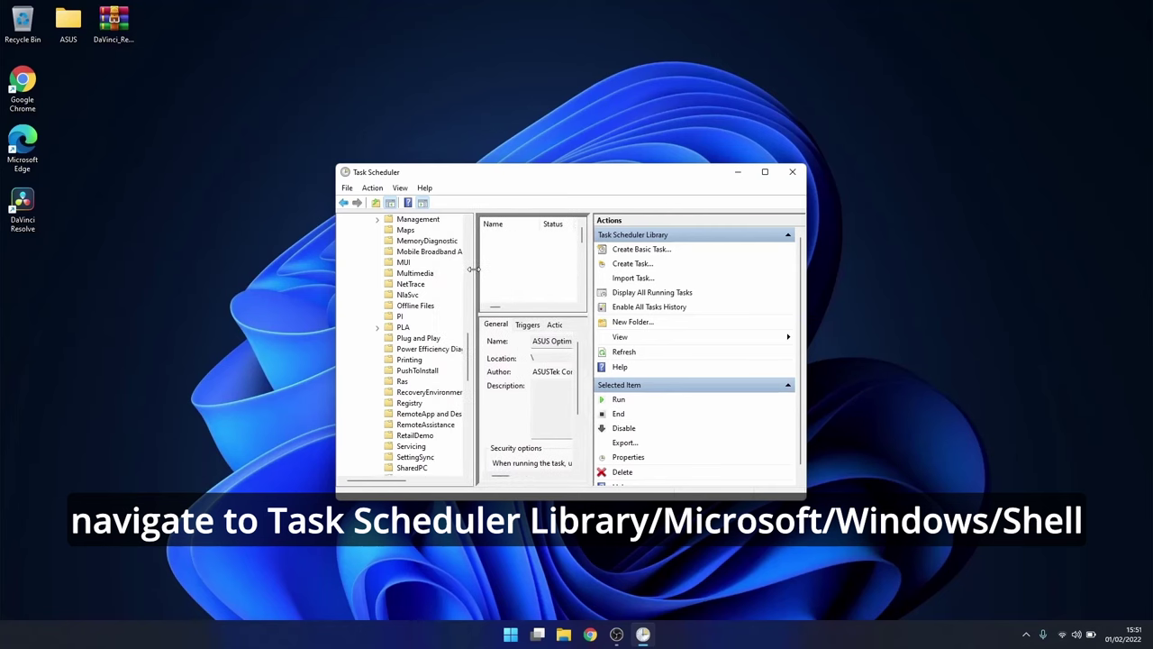
{"action": "scroll", "coordinate": [406, 301], "scroll_direction": "down", "scroll_amount": 3}
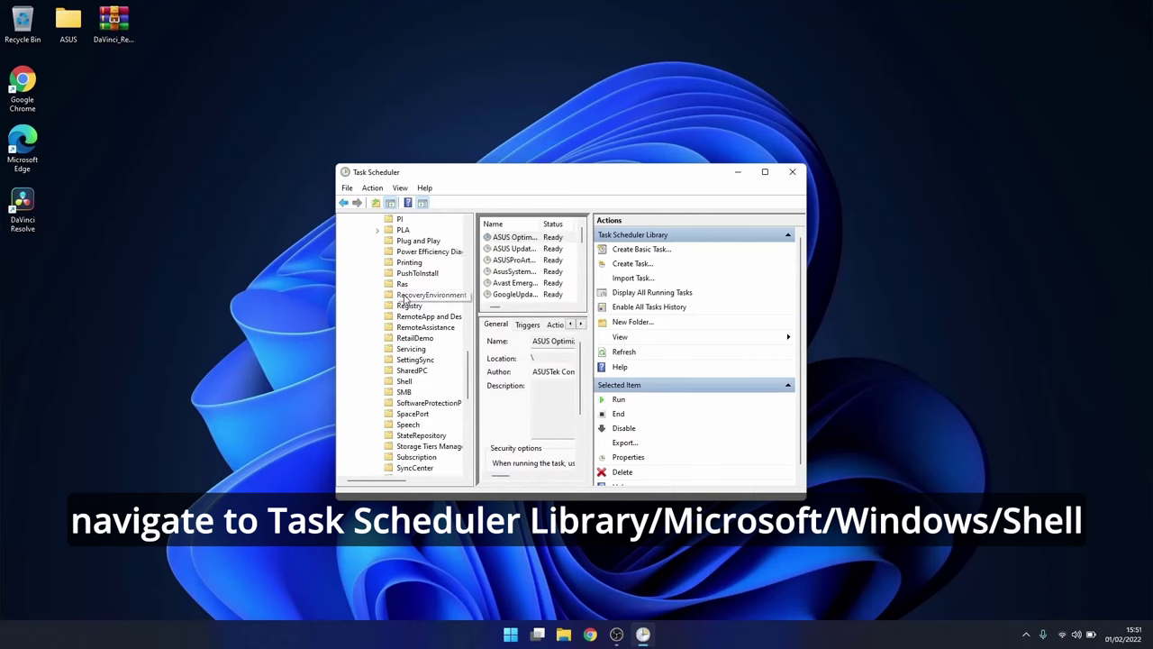
{"action": "left_click", "coordinate": [406, 382]}
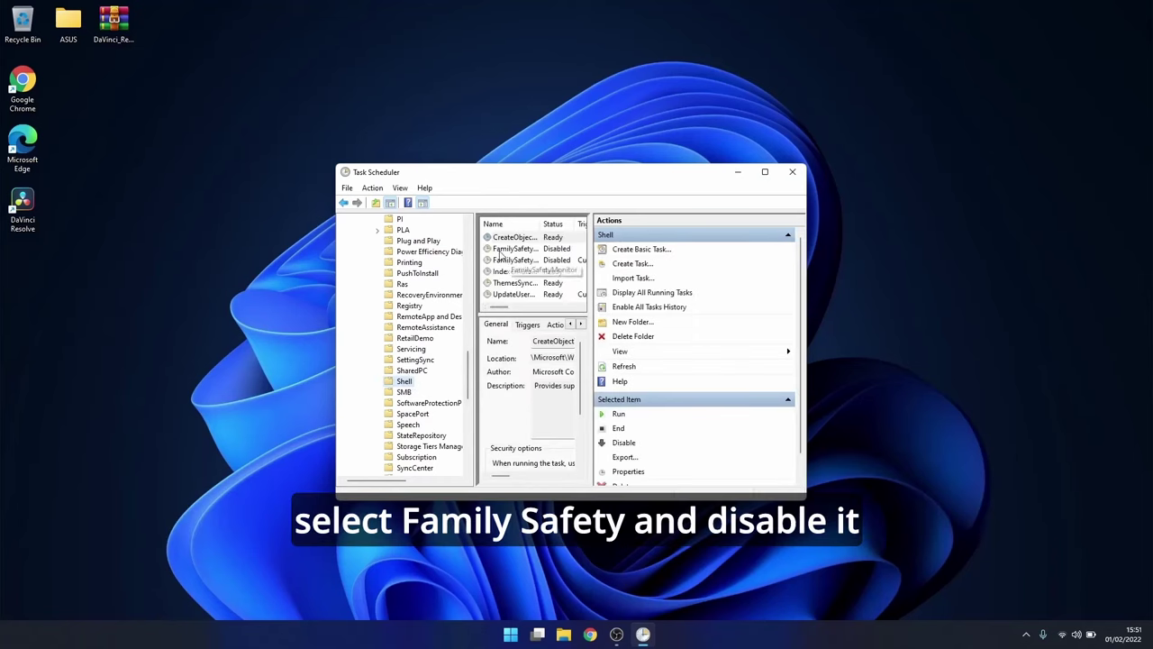
Check the status and available actions of the two FamilySafety tasks in the Shell folder.
{"action": "left_click", "coordinate": [497, 250]}
{"action": "left_click", "coordinate": [510, 260]}
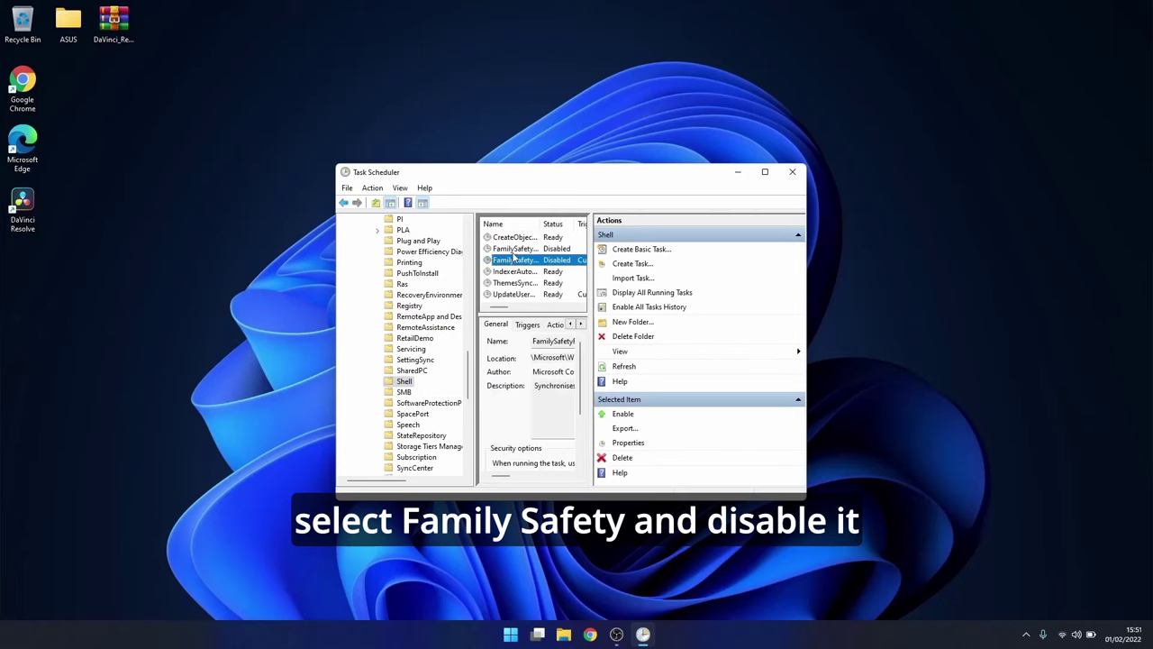
{"action": "left_click", "coordinate": [513, 250], "text": "ctrl"}
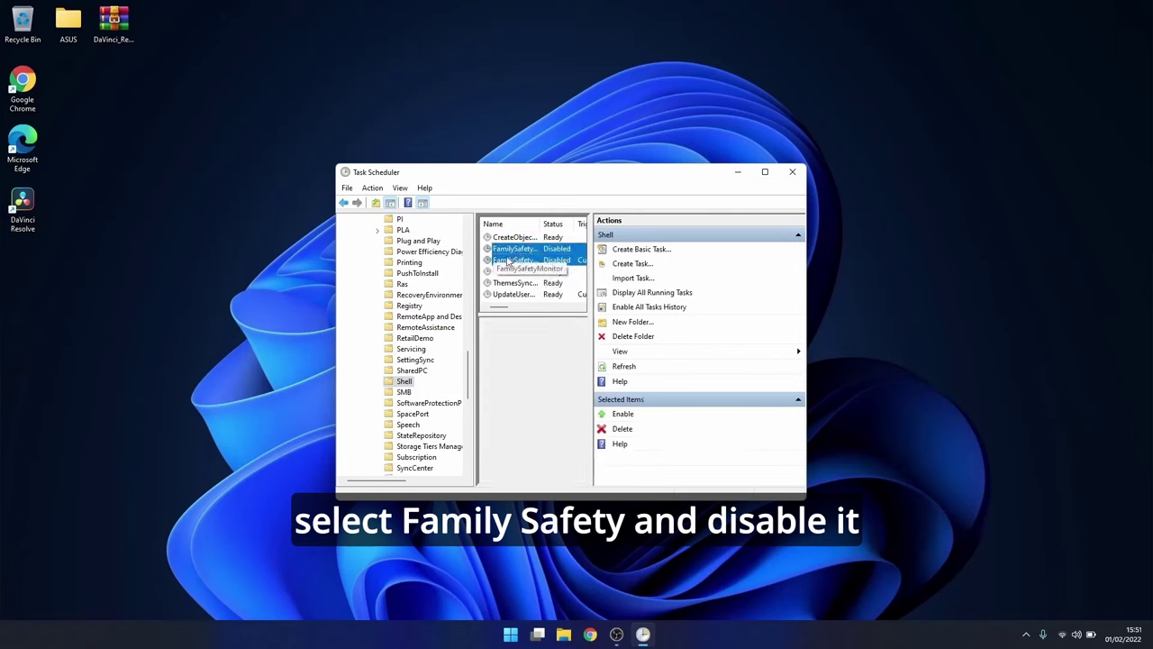
{"action": "left_click", "coordinate": [523, 250], "text": "ctrl"}
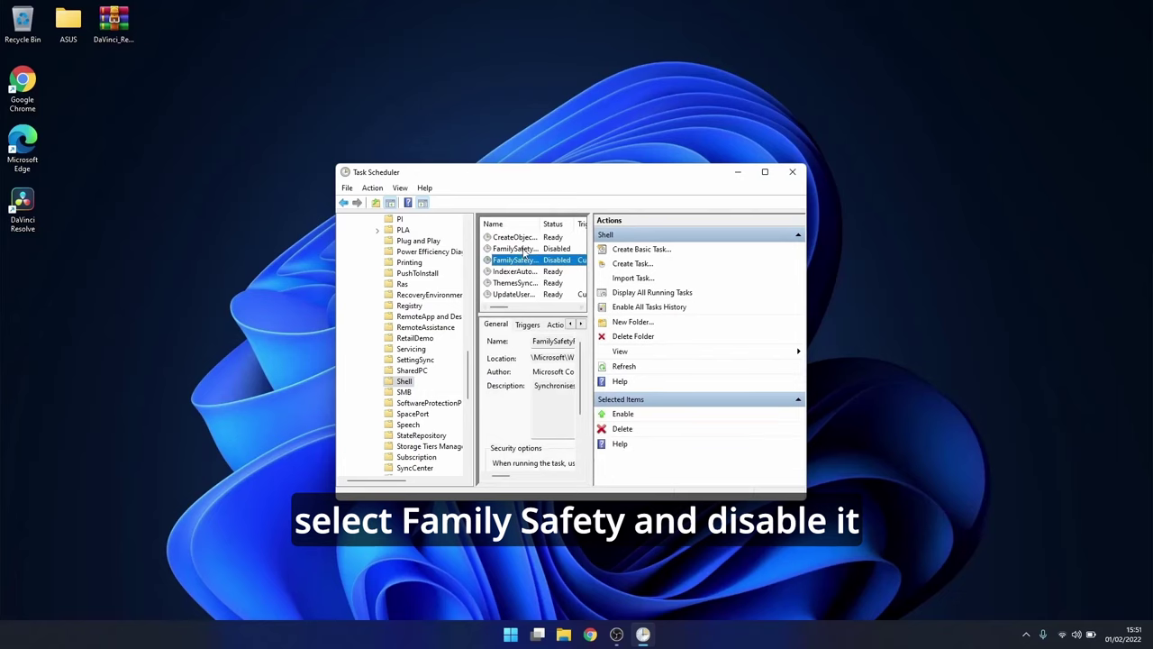
{"action": "left_click", "coordinate": [525, 250]}
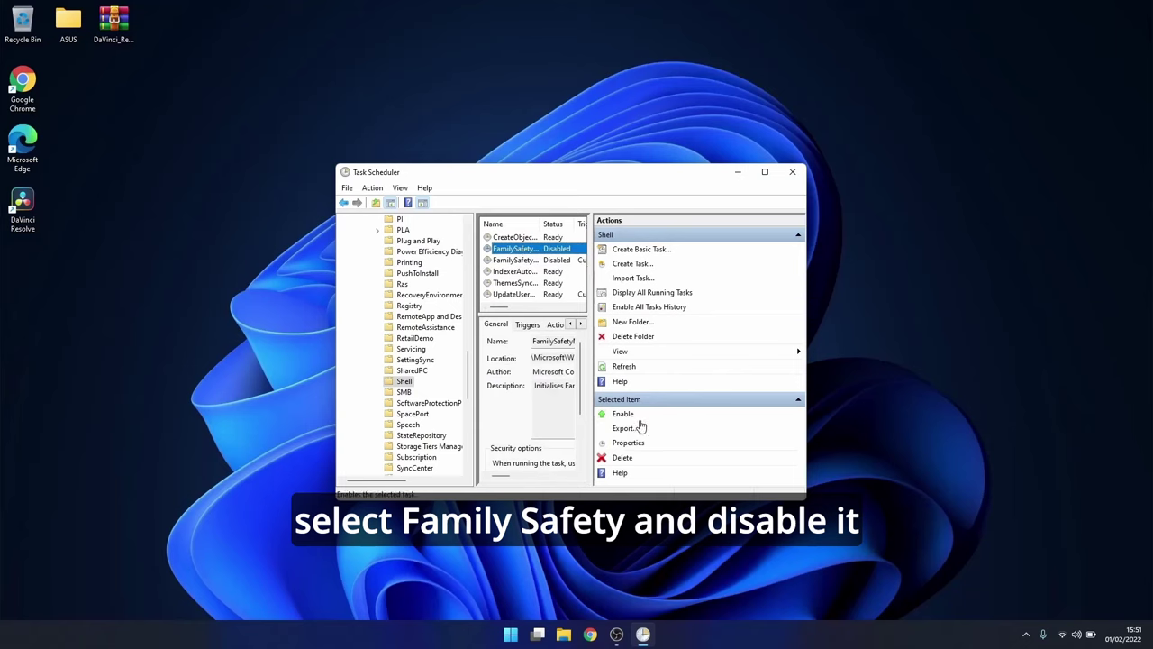
{"action": "right_click", "coordinate": [542, 252]}
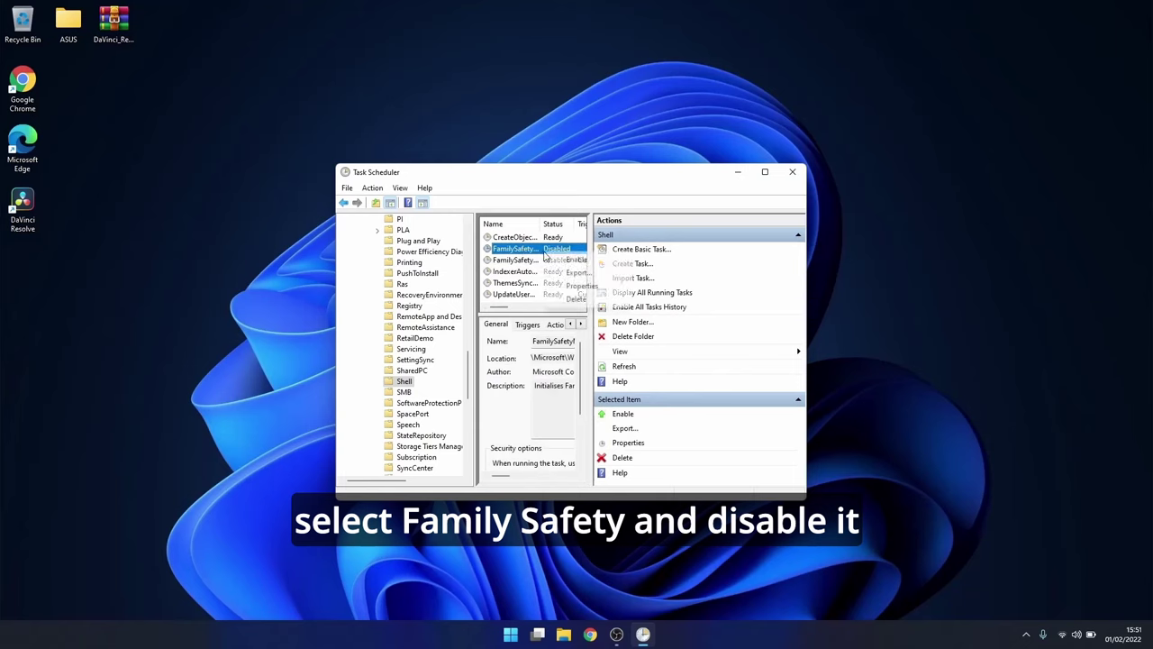
{"action": "key", "text": "Escape"}
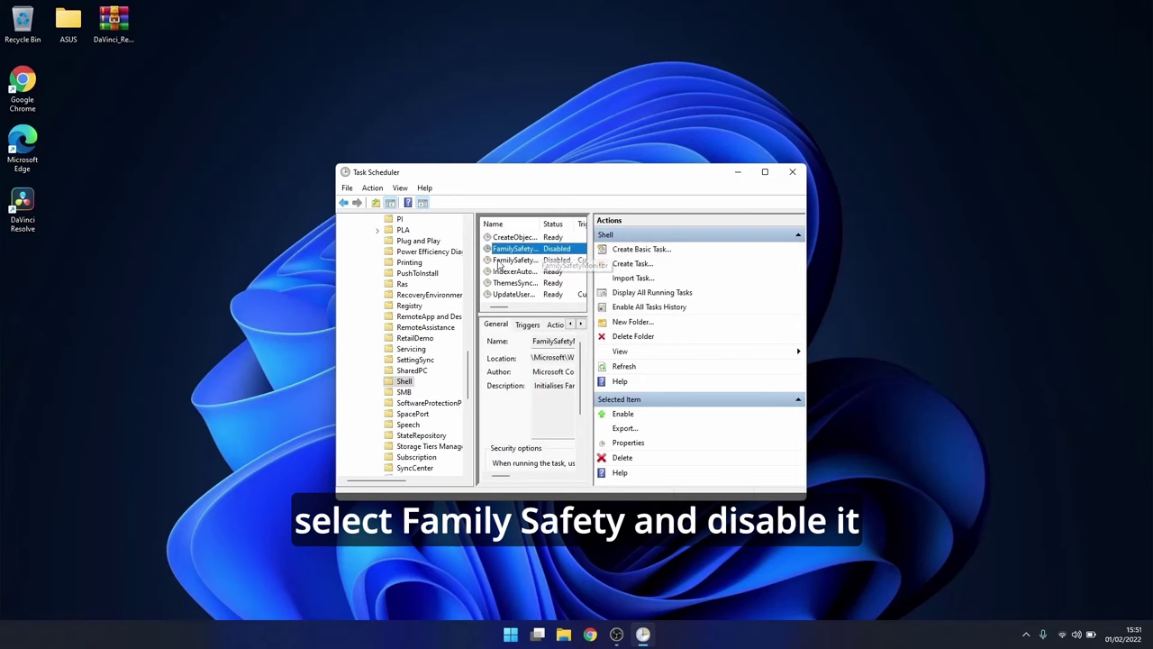
{"action": "left_click", "coordinate": [580, 263]}
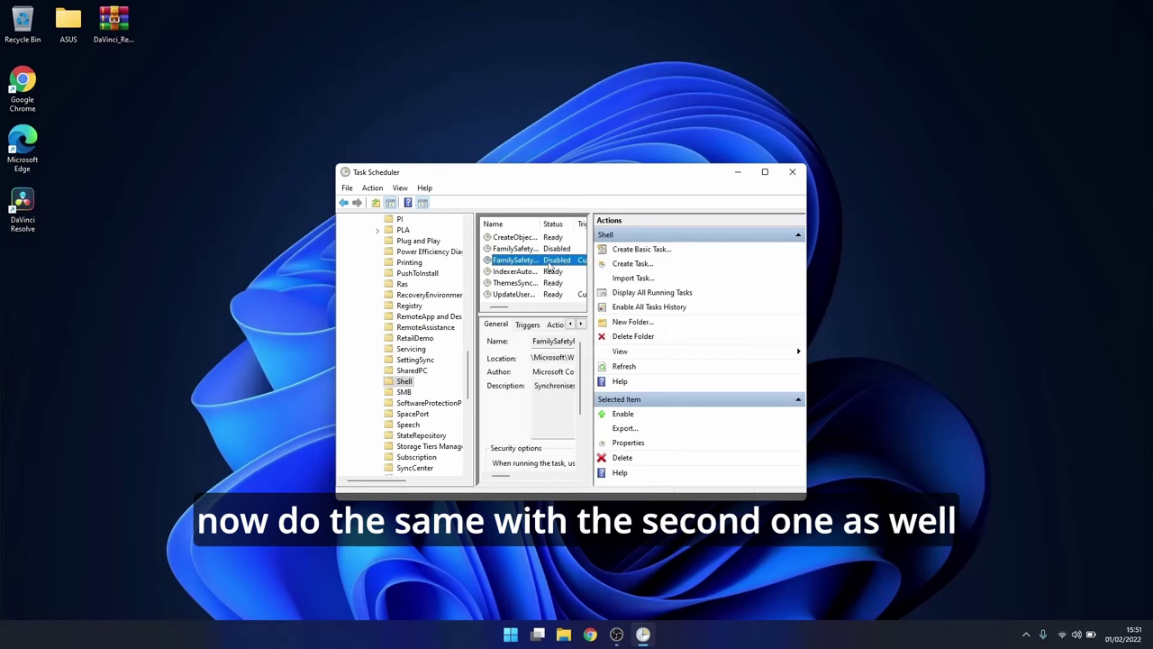